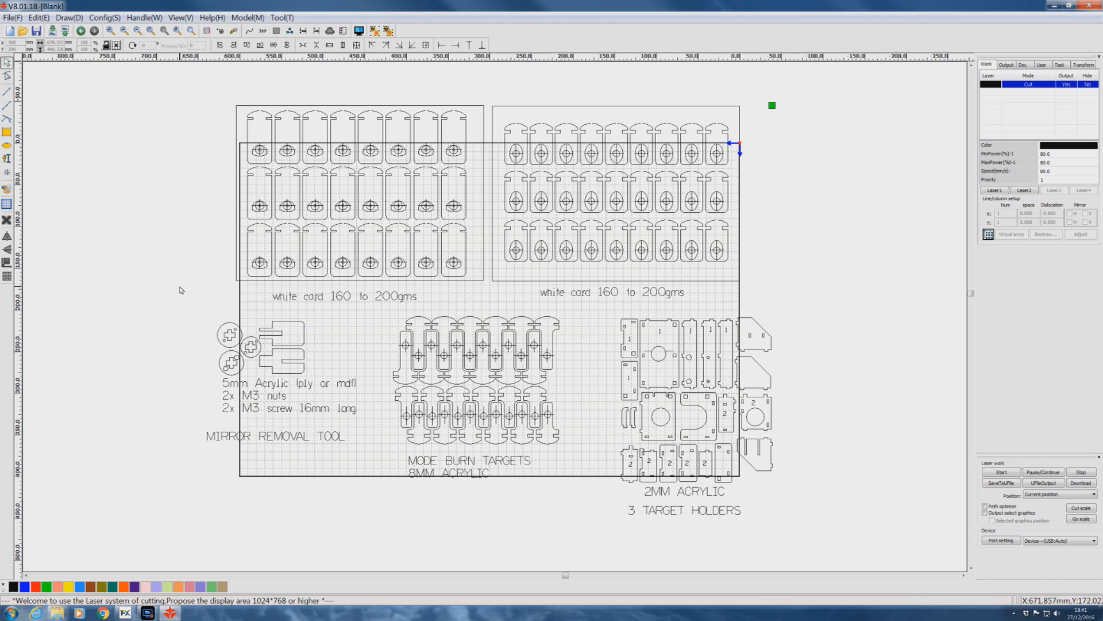
# Delete everything except the left sheet's 24 card targets, including both sheet borders, and move the targets down into the work area.
pyautogui.moveTo(180, 286); pyautogui.dragTo(869, 555)
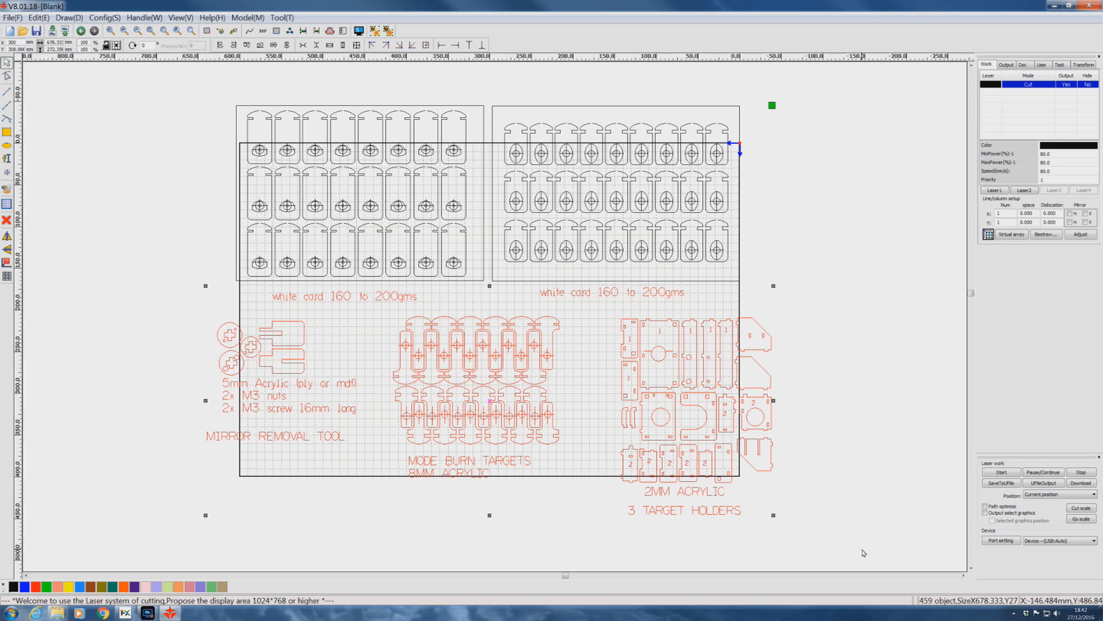
pyautogui.press('Delete')
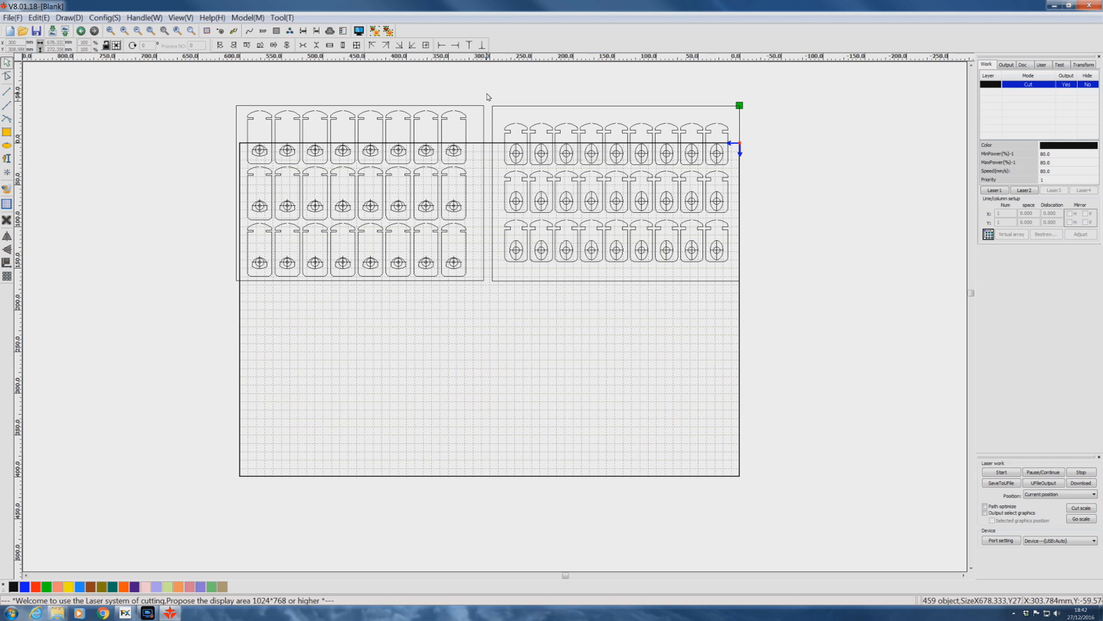
pyautogui.moveTo(486, 93); pyautogui.dragTo(818, 301)
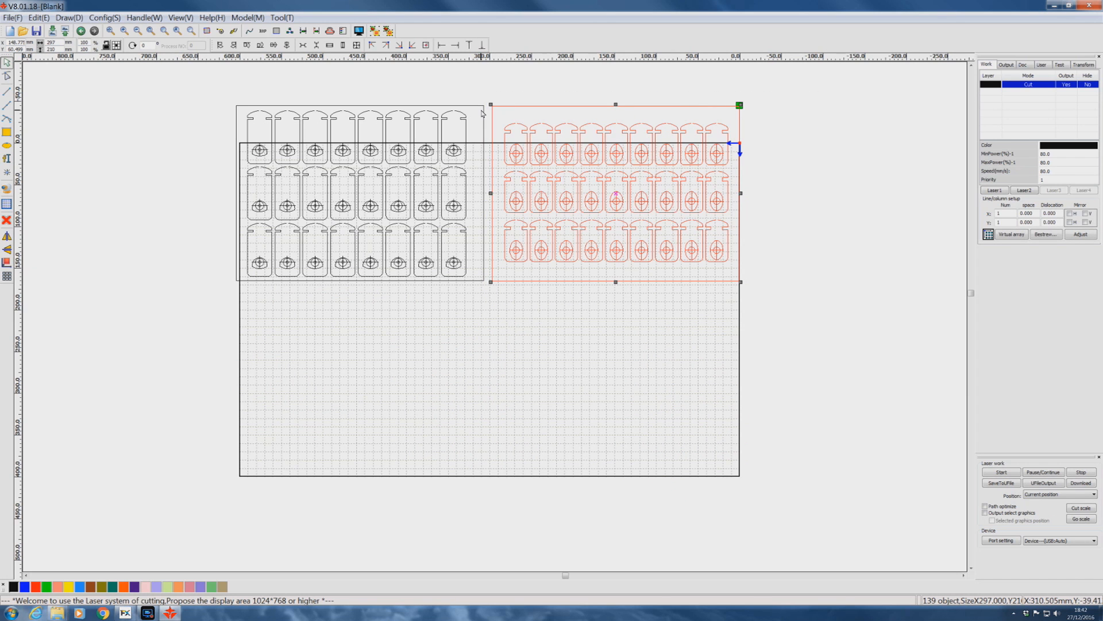
pyautogui.hotkey('ctrl', 'a')
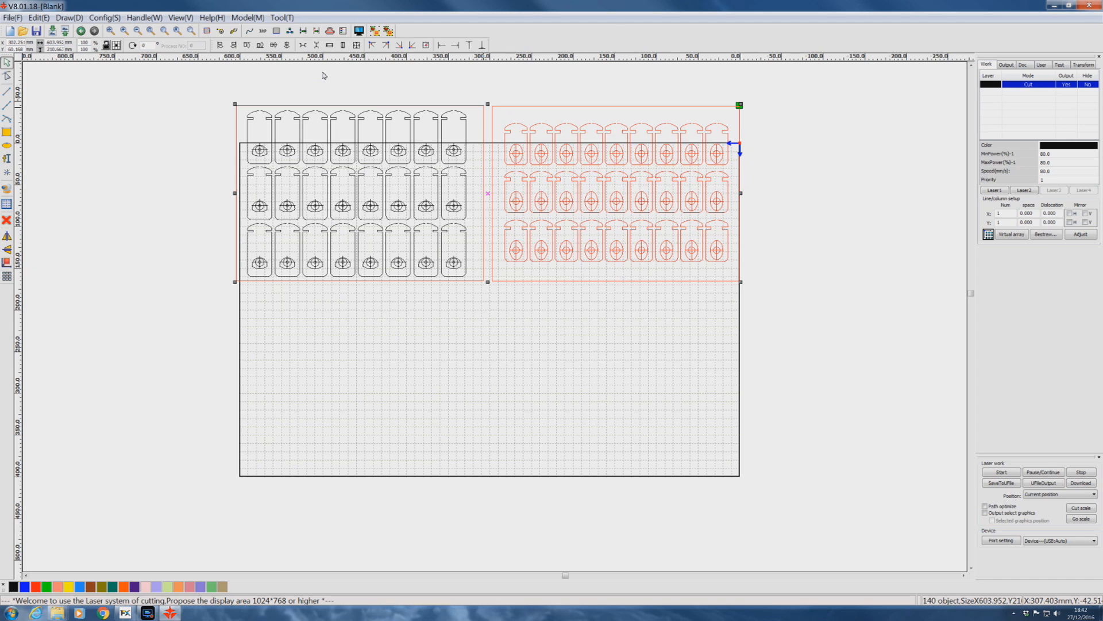
pyautogui.press('Delete')
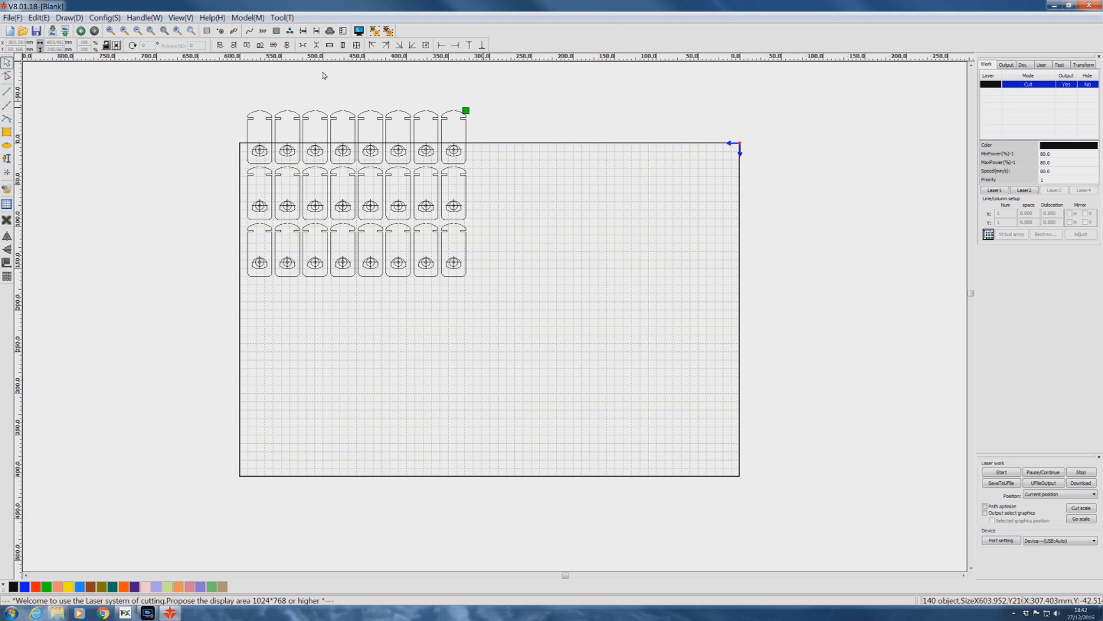
pyautogui.moveTo(244, 84)
pyautogui.mouseDown()
pyautogui.moveTo(247, 198)
pyautogui.moveTo(492, 305)
pyautogui.moveTo(540, 300)
pyautogui.mouseUp()
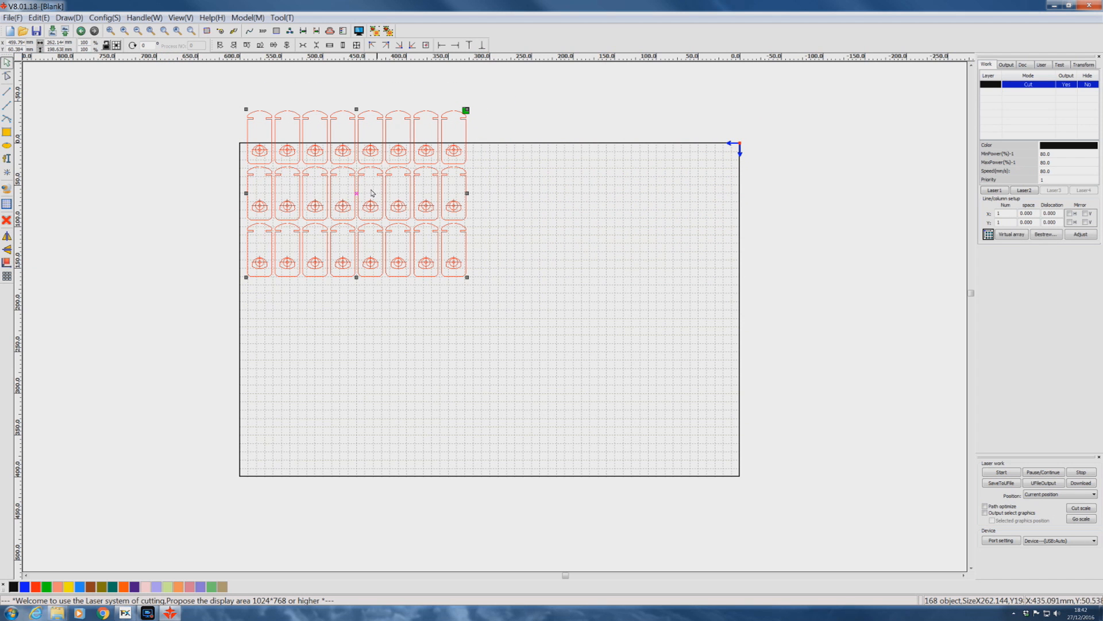
pyautogui.moveTo(356, 193); pyautogui.dragTo(391, 239)
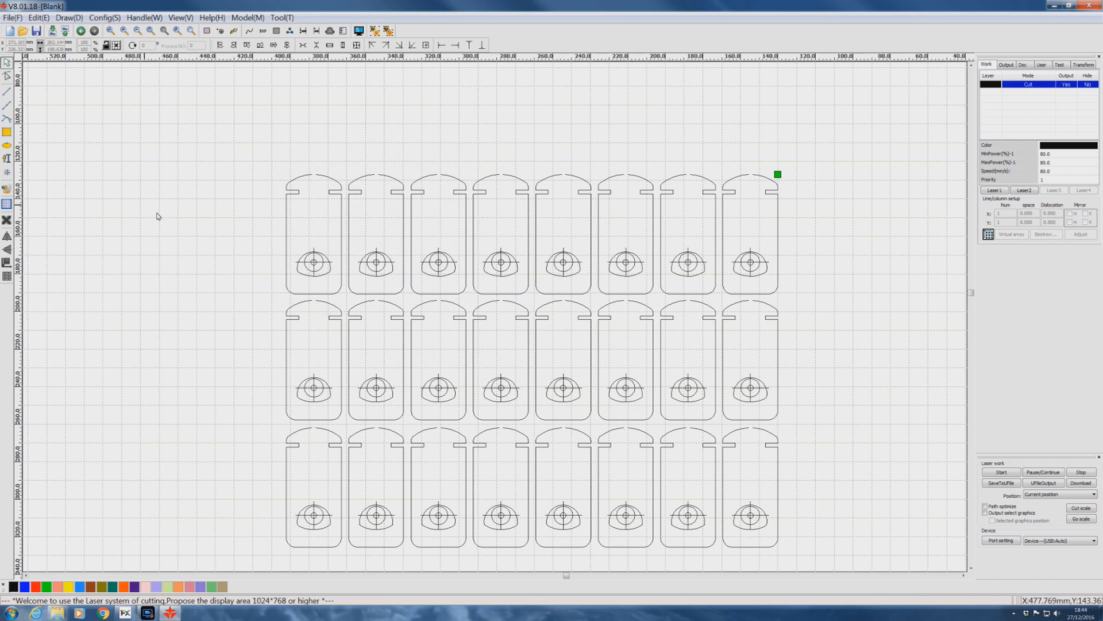
# Group the aiming marks inside all three rows of card targets into one object.
pyautogui.moveTo(267, 237); pyautogui.dragTo(800, 285)
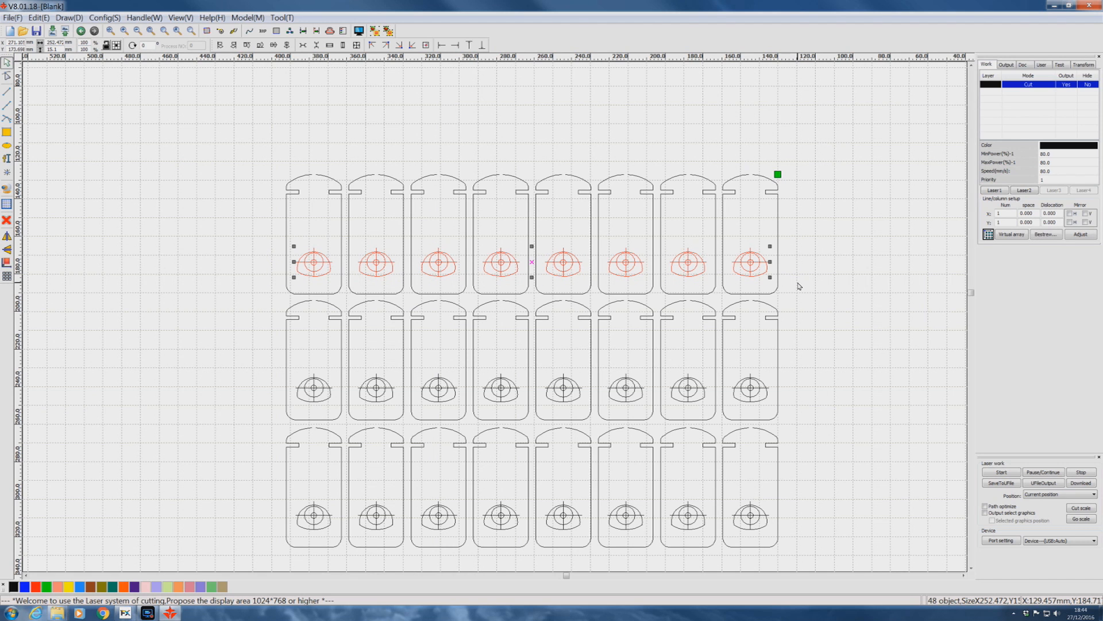
pyautogui.moveTo(248, 373); pyautogui.dragTo(868, 406)
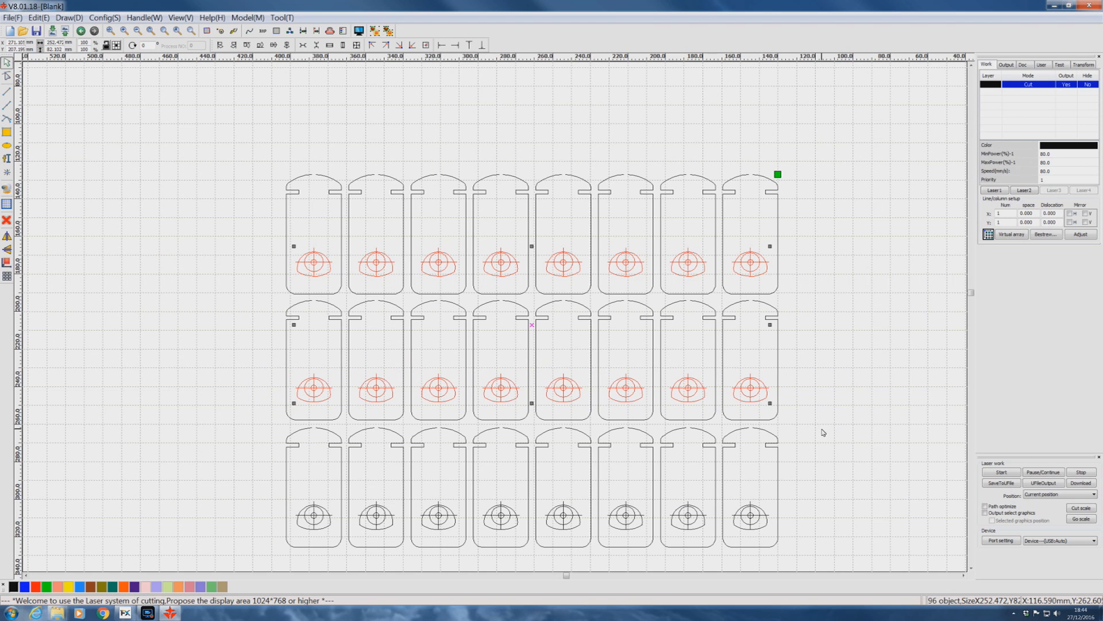
pyautogui.moveTo(250, 486); pyautogui.dragTo(812, 535)
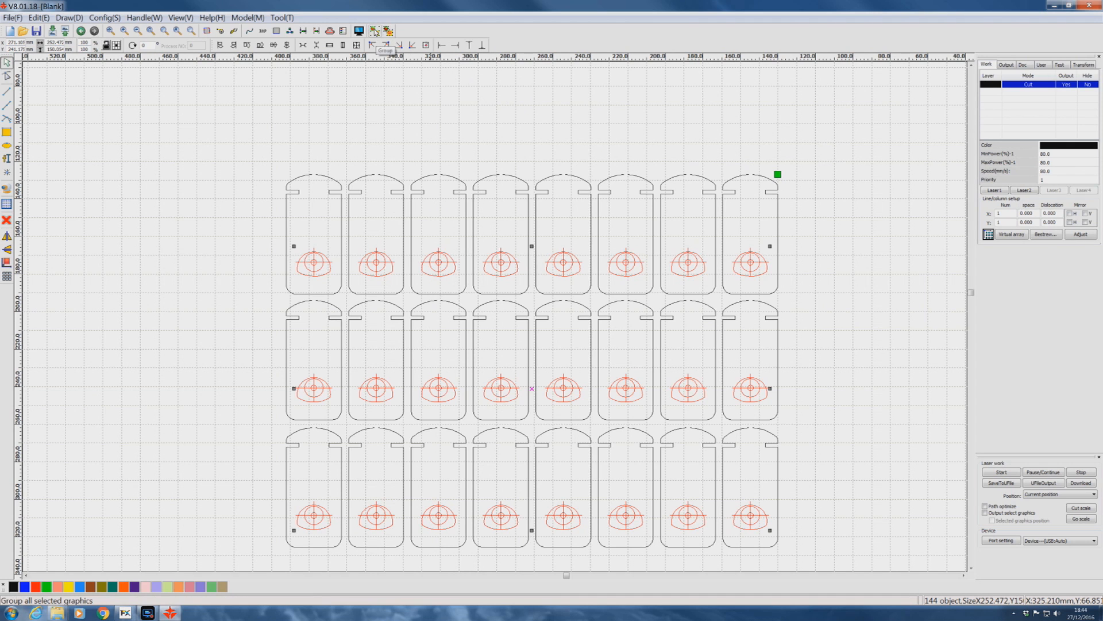
pyautogui.click(375, 31)
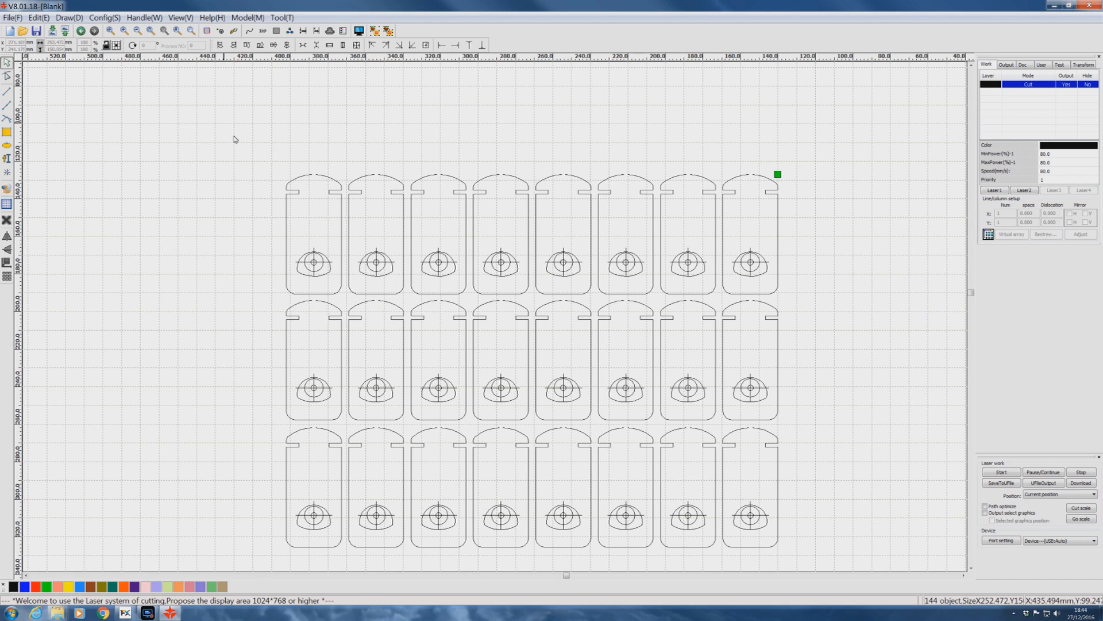
# Group all 24 card outlines into a second object, leaving out the aiming marks.
pyautogui.moveTo(168, 101)
pyautogui.mouseDown()
pyautogui.moveTo(807, 246)
pyautogui.moveTo(855, 382)
pyautogui.moveTo(867, 529)
pyautogui.moveTo(845, 566)
pyautogui.mouseUp()
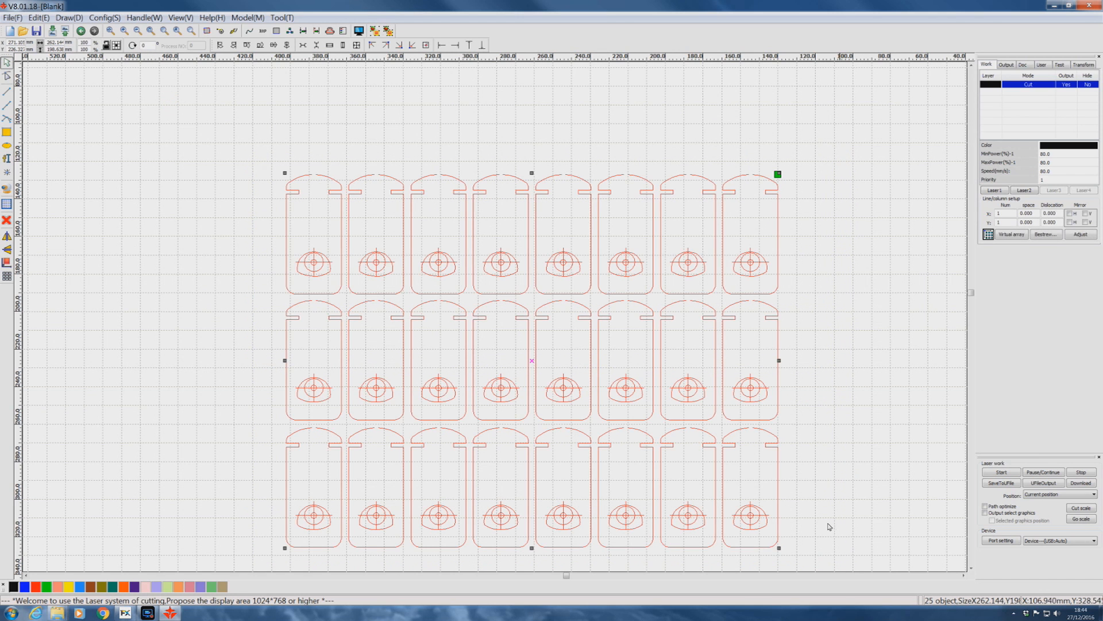
pyautogui.keyDown('ctrl'); pyautogui.click(303, 259); pyautogui.keyUp('ctrl')
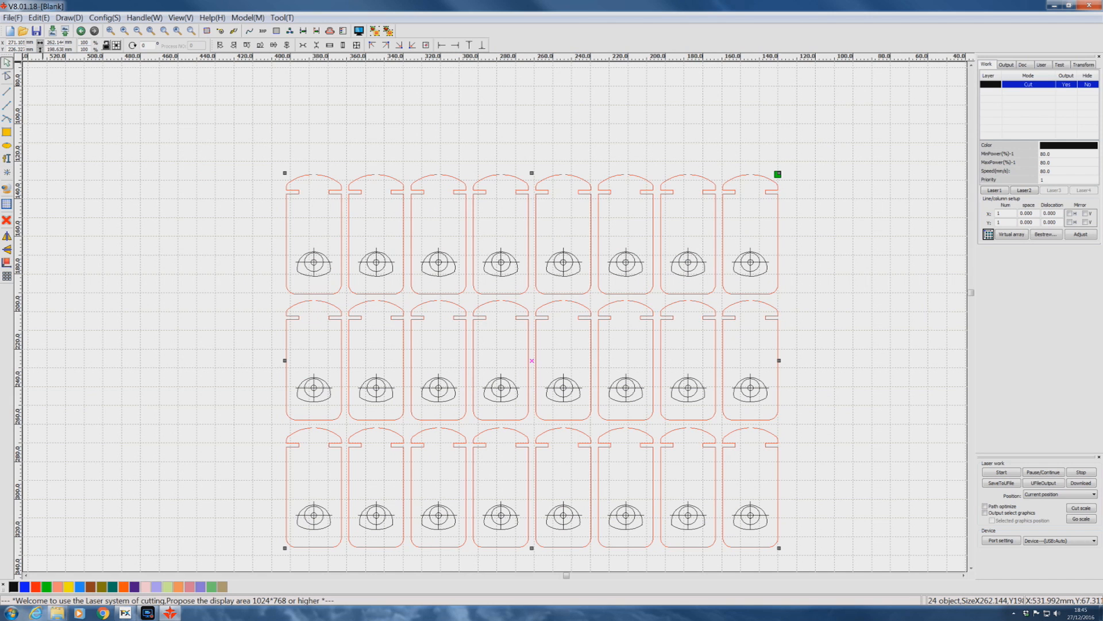
pyautogui.click(376, 30)
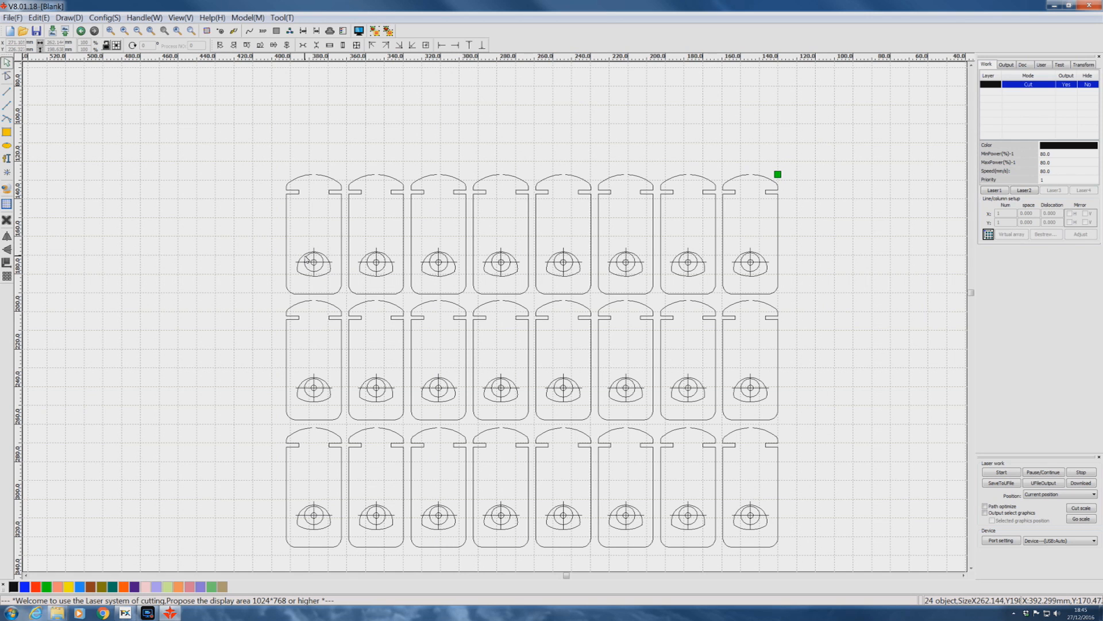
# Assign the grouped aiming marks to a blue layer.
pyautogui.click(203, 170)
pyautogui.click(205, 168)
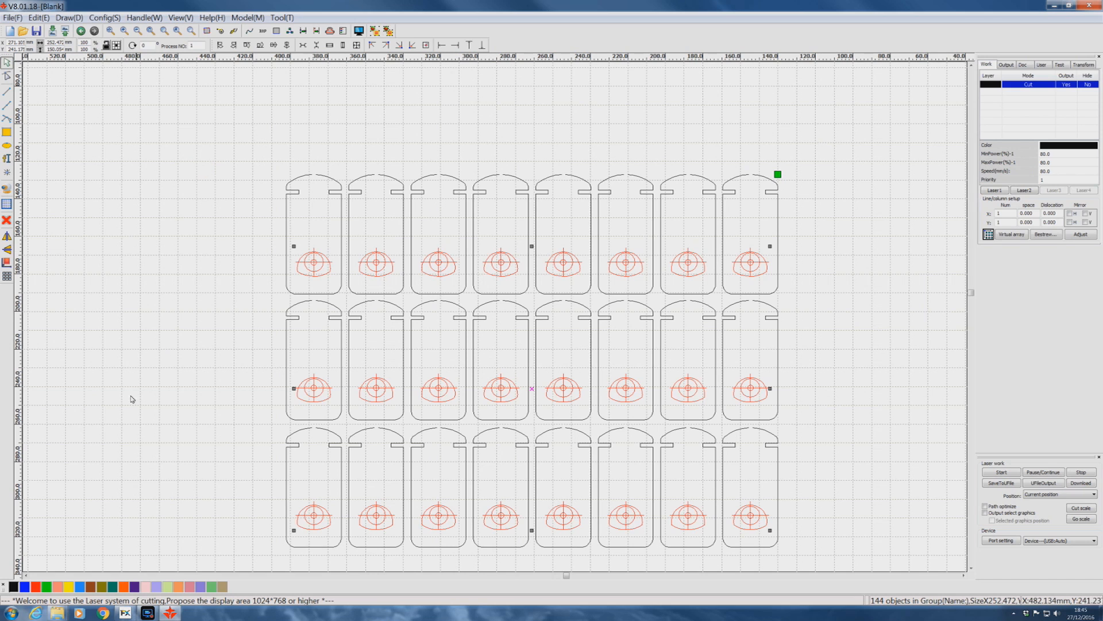
pyautogui.click(25, 587)
pyautogui.click(56, 564)
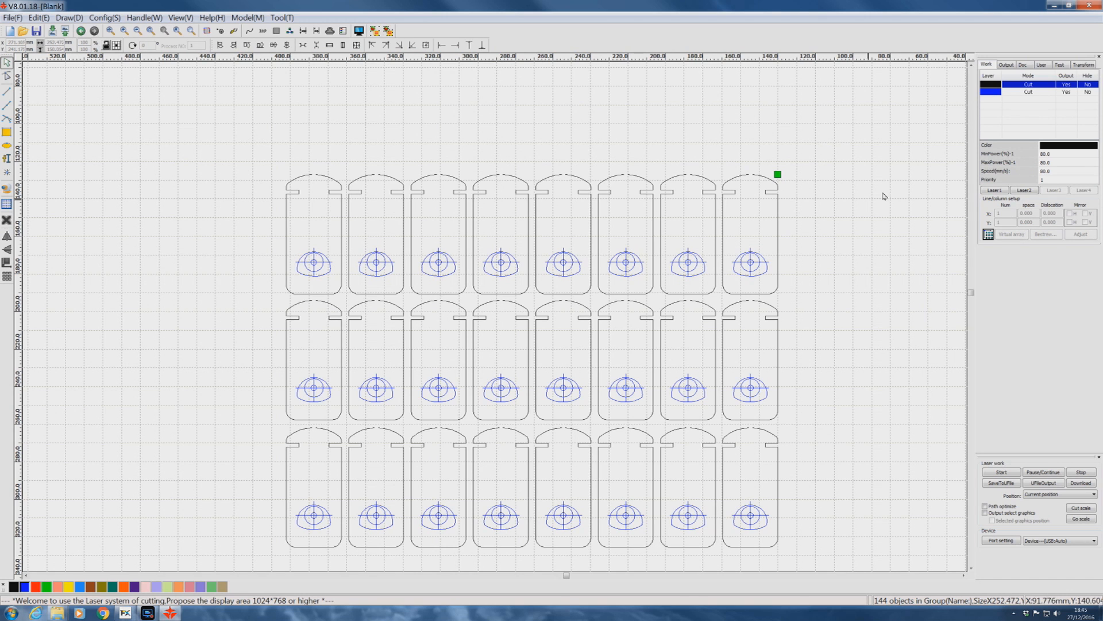
# Set the blue layer's speed to 300 mm/s, minimum power to 9% and maximum power to 12%.
pyautogui.doubleClick(1002, 92)
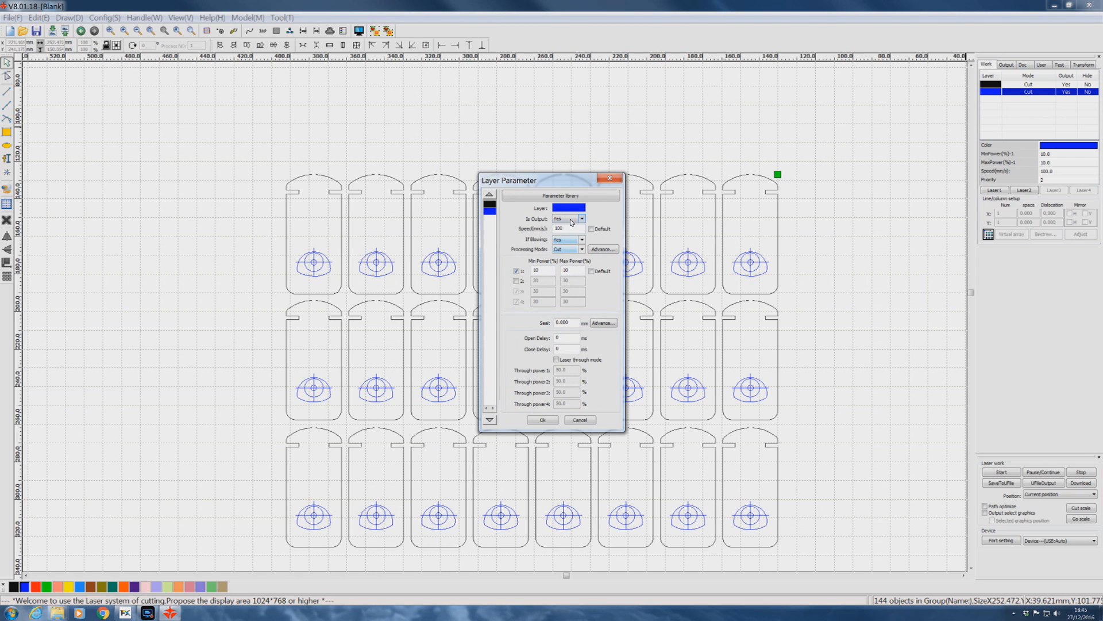
pyautogui.doubleClick(571, 229)
pyautogui.write('3')
pyautogui.doubleClick(542, 274)
pyautogui.write('12')
pyautogui.doubleClick(574, 272)
pyautogui.write('12')
pyautogui.click(542, 272)
pyautogui.moveTo(541, 270); pyautogui.dragTo(520, 273)
pyautogui.click(543, 420)
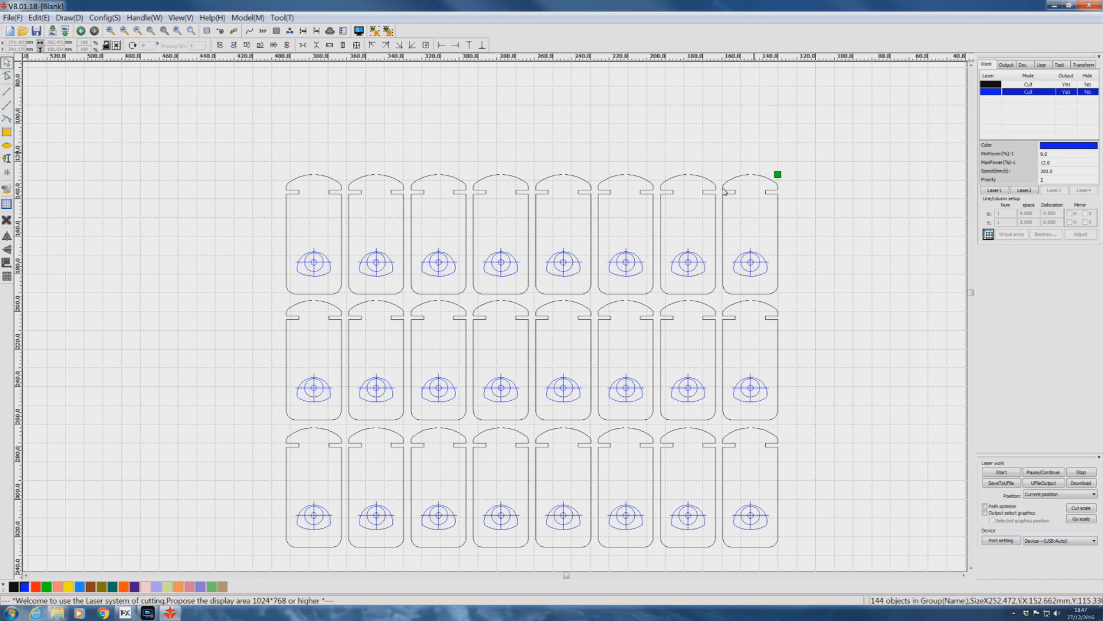
# Set the black layer's minimum and maximum power to 15%, keeping its speed.
pyautogui.doubleClick(990, 85)
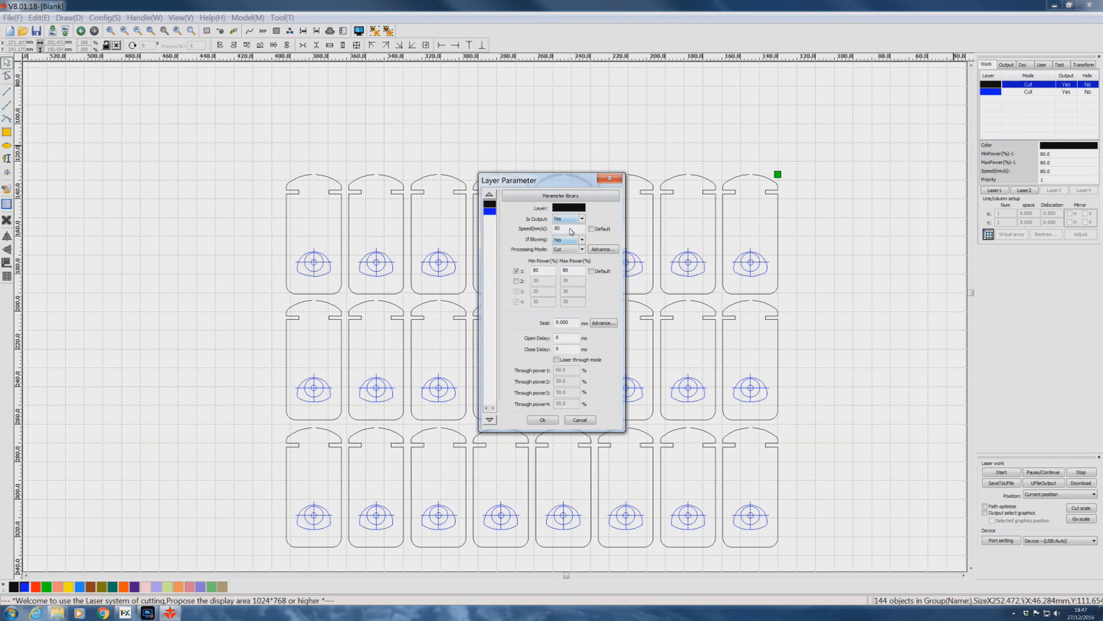
pyautogui.doubleClick(562, 229)
pyautogui.click(562, 226)
pyautogui.click(564, 227)
pyautogui.moveTo(547, 270); pyautogui.dragTo(520, 271)
pyautogui.write('15.')
pyautogui.press('Tab')
pyautogui.write('15')
pyautogui.click(542, 419)
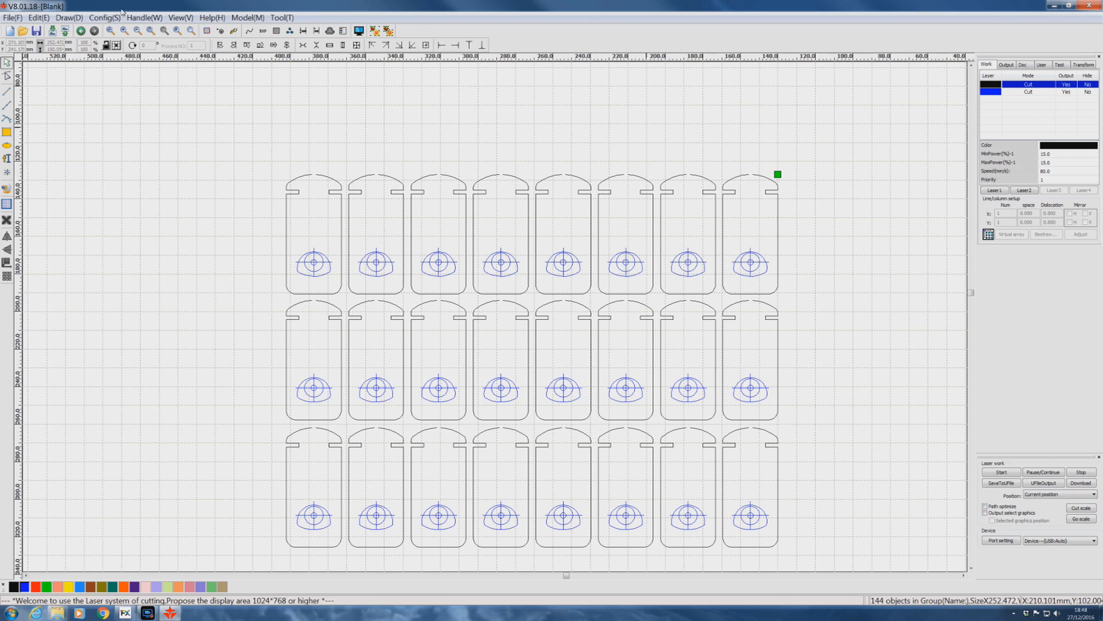
# Apply cutting optimization to the layout with the options in the Cutting optimize handle dialog.
pyautogui.click(143, 18)
pyautogui.click(144, 64)
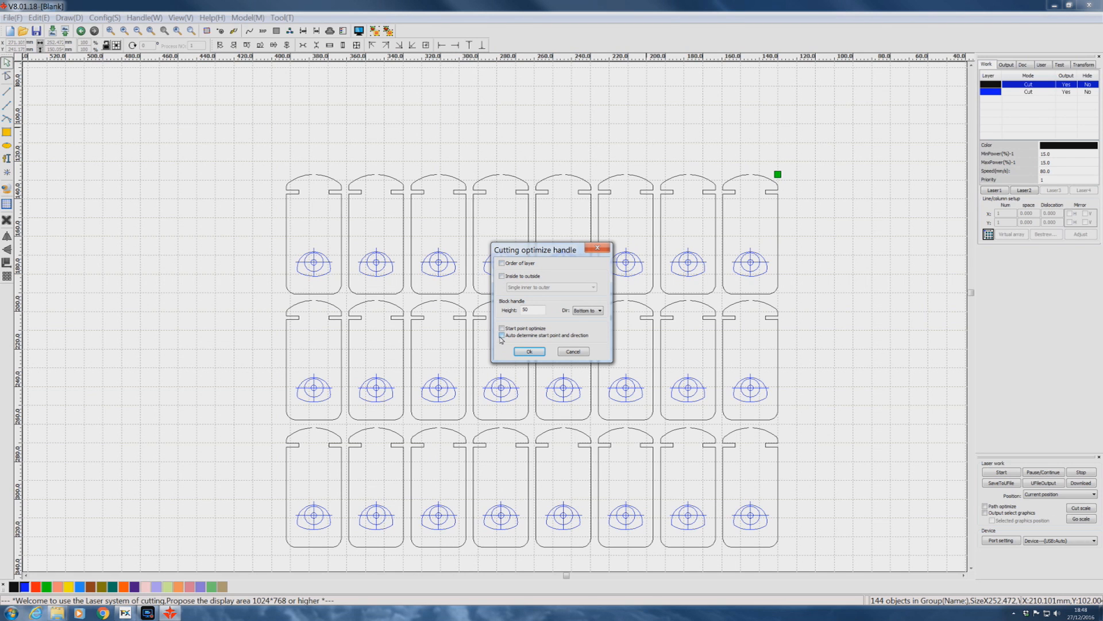
pyautogui.click(529, 351)
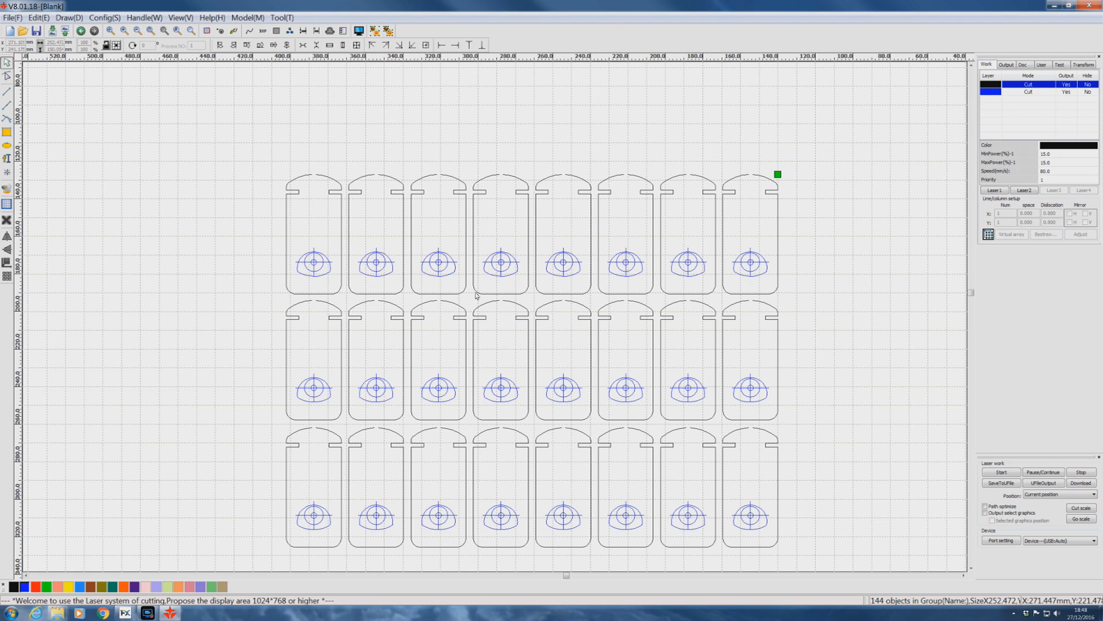
# Set the cutting order so the blue aiming marks are processed first and the black card outlines second.
pyautogui.click(234, 31)
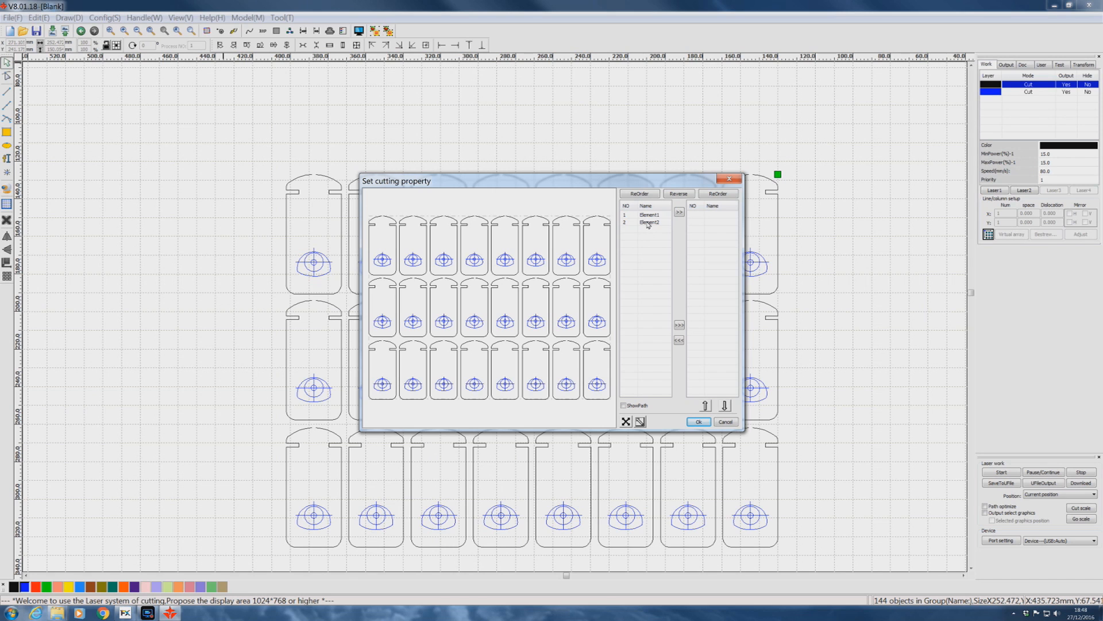
pyautogui.click(538, 259)
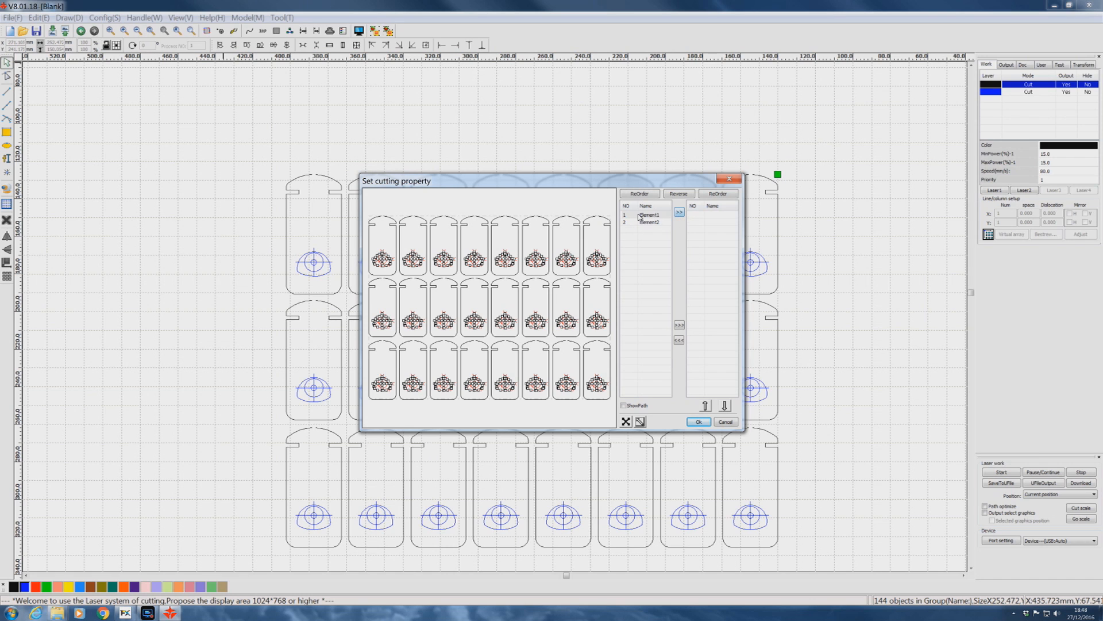
pyautogui.click(679, 212)
pyautogui.click(451, 144)
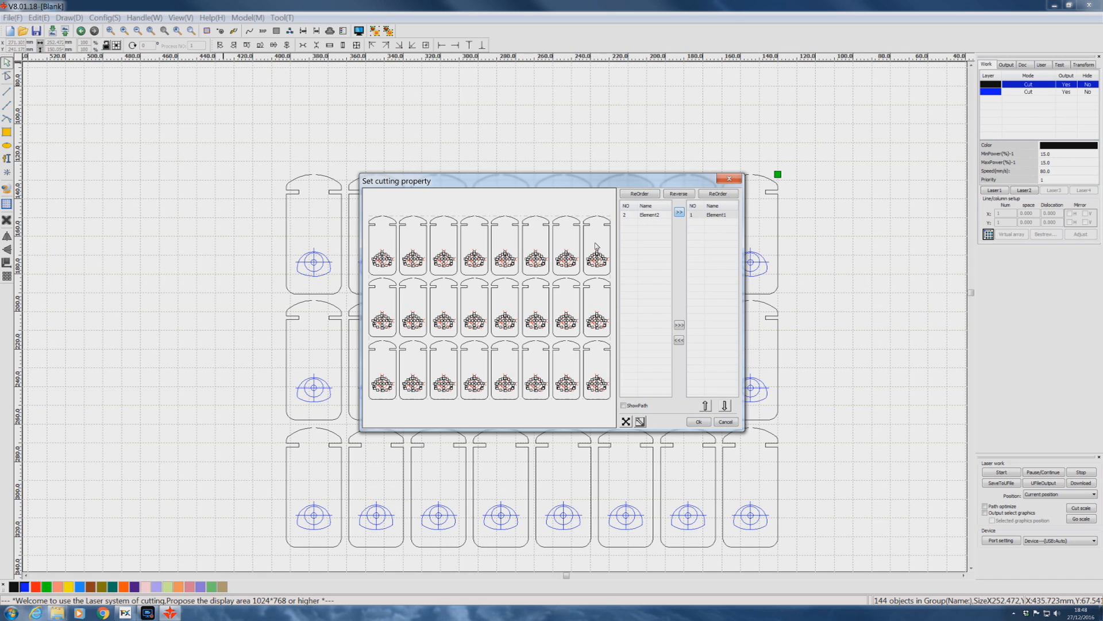
pyautogui.click(547, 231)
pyautogui.click(548, 232)
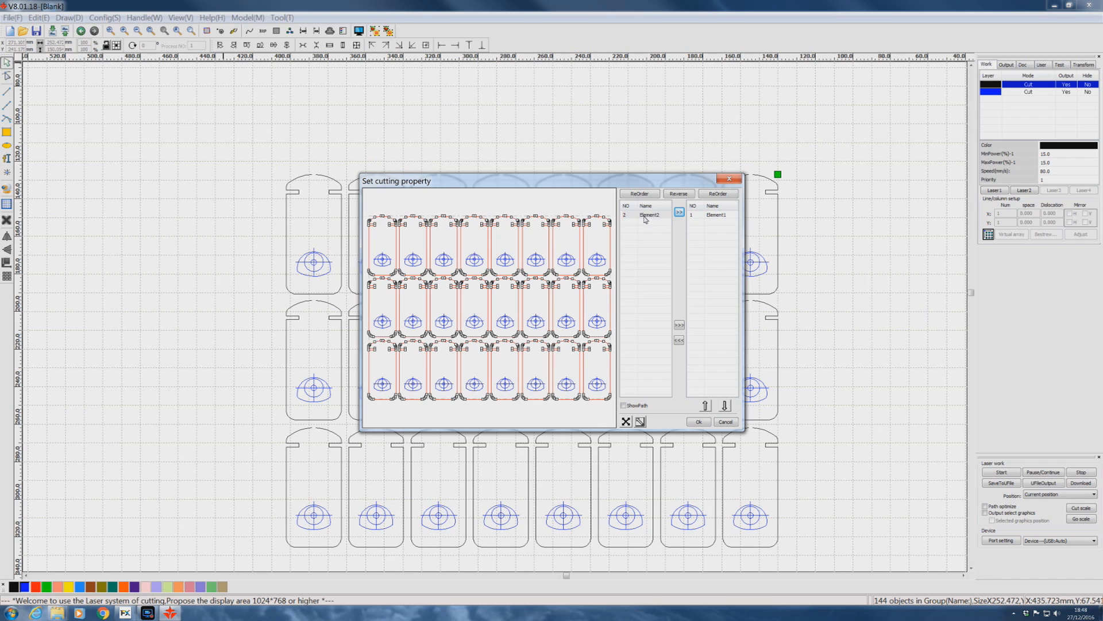
pyautogui.click(679, 212)
pyautogui.click(698, 422)
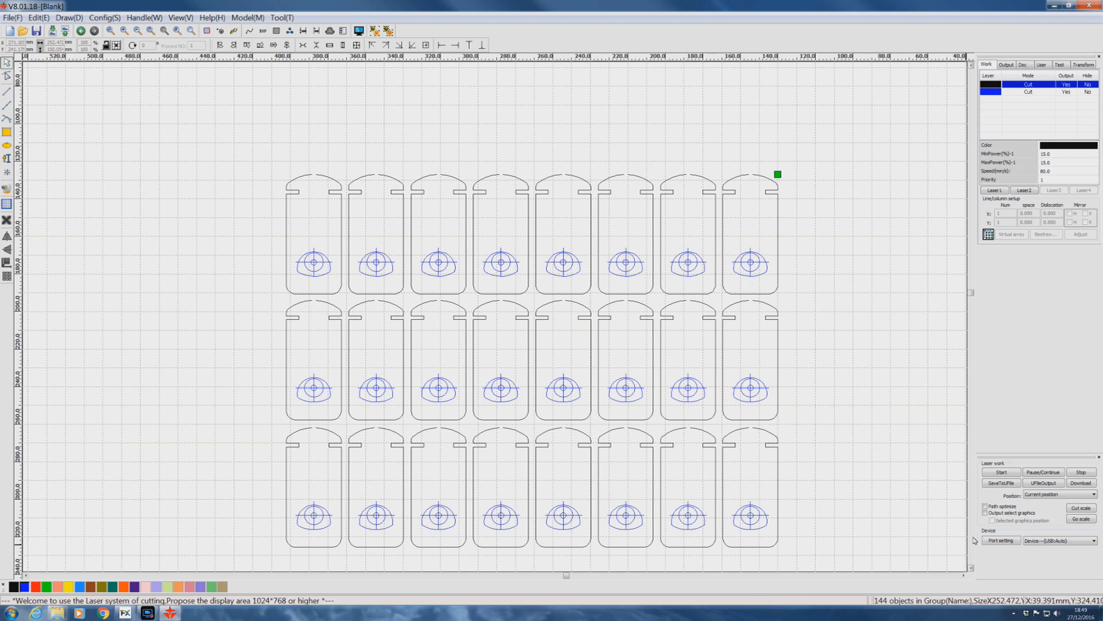
# Save the prepared layout as a U file for the laser and dismiss the message.
pyautogui.click(1001, 483)
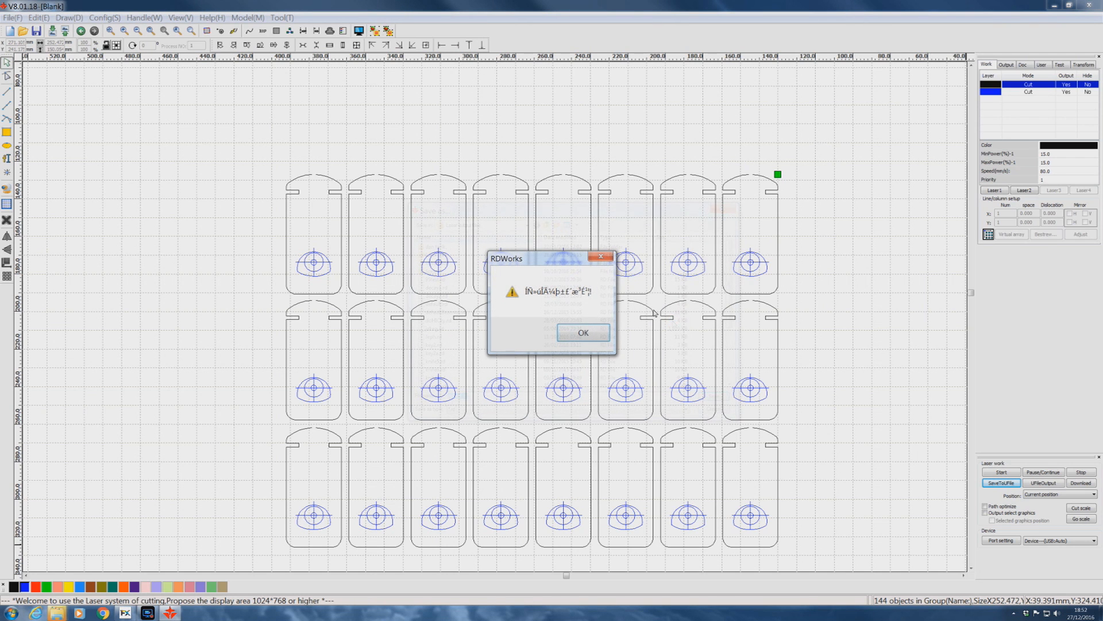
pyautogui.press('Return')
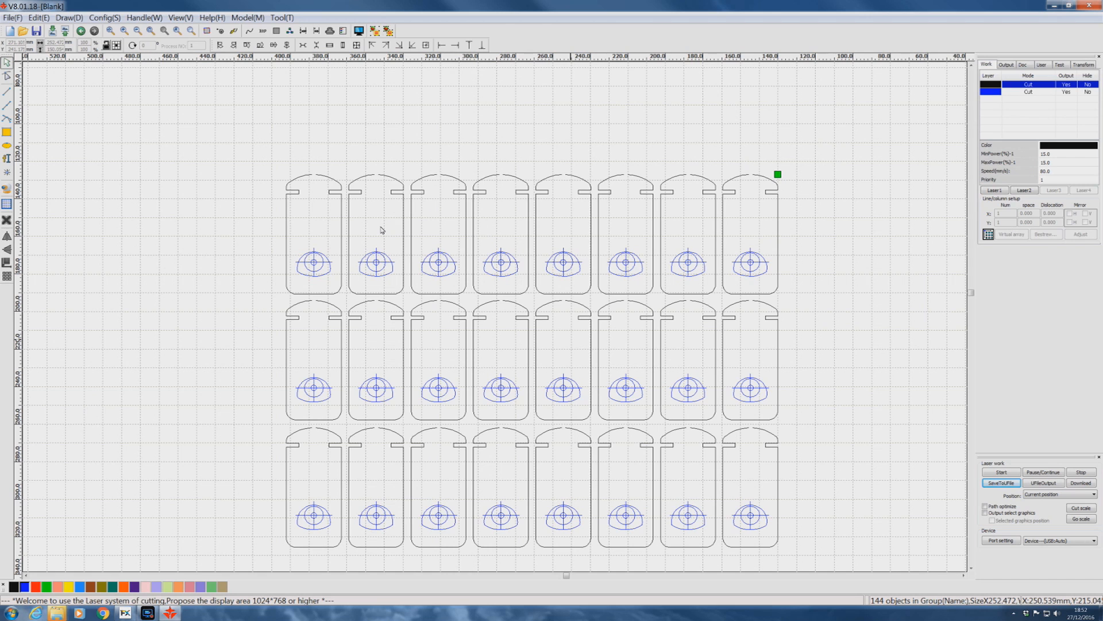
# Undo the edits back to the original full layout with all sheets, acrylic parts and labels.
pyautogui.hotkey('ctrl', 'z')
pyautogui.hotkey('ctrl', 'z')
pyautogui.hotkey('ctrl', 'z')
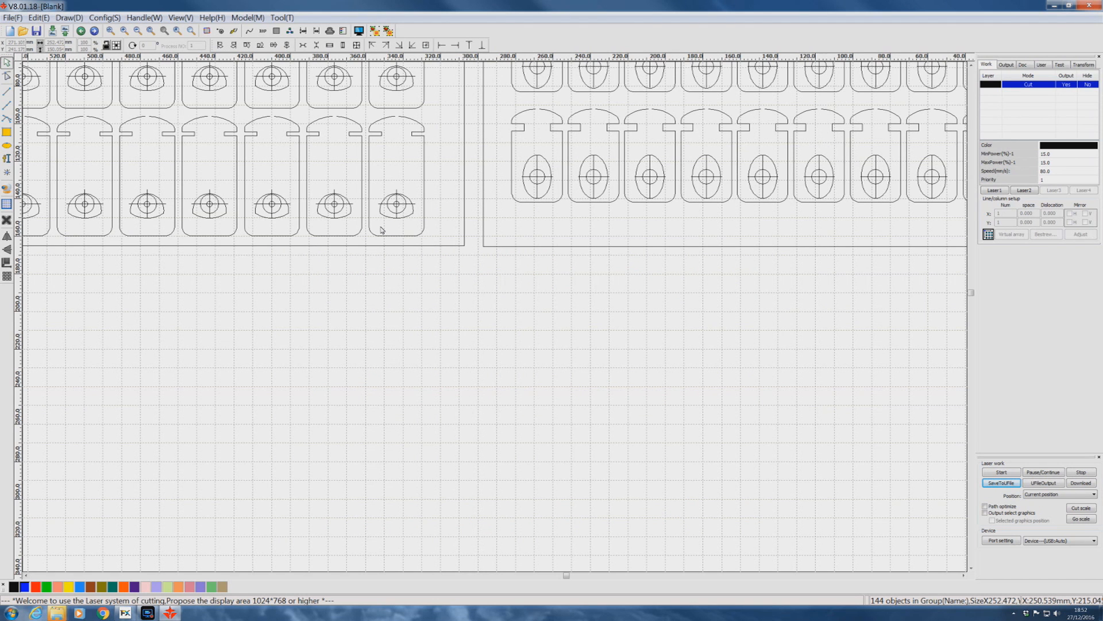
pyautogui.scroll(-3, 571, 343)
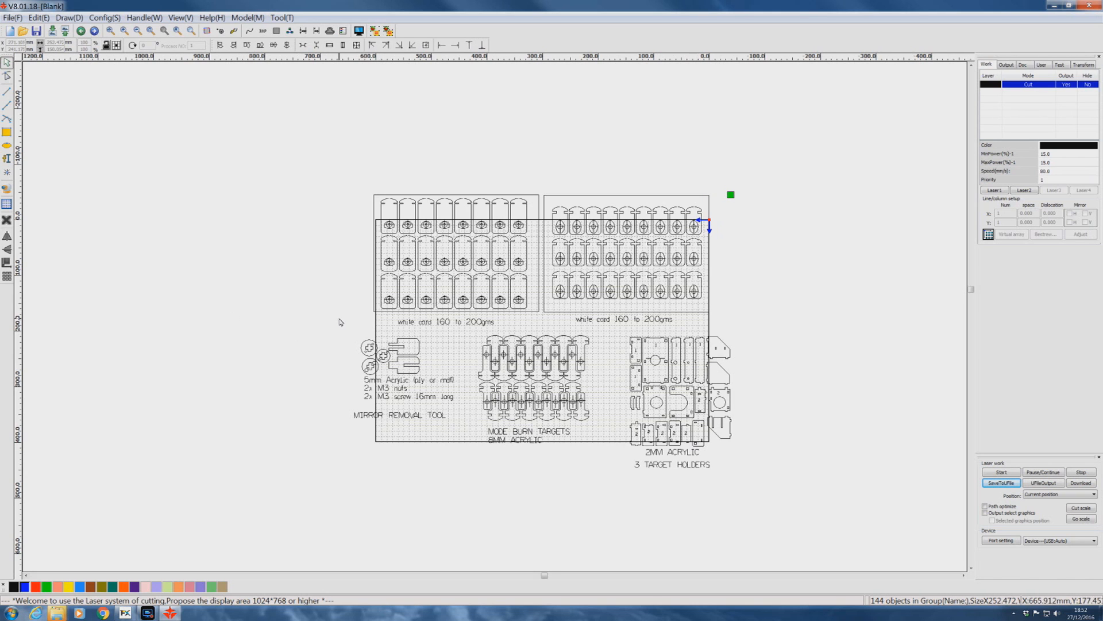
# Delete everything except the card targets of the right-hand sheet, including both sheet borders.
pyautogui.moveTo(339, 312); pyautogui.dragTo(758, 488)
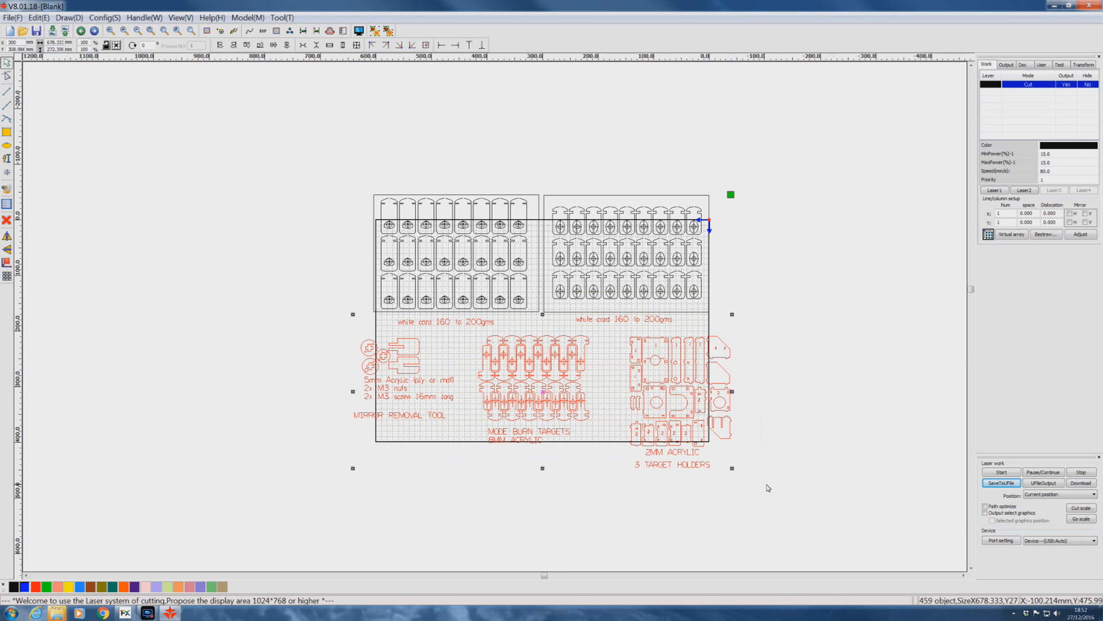
pyautogui.moveTo(357, 160); pyautogui.dragTo(552, 336)
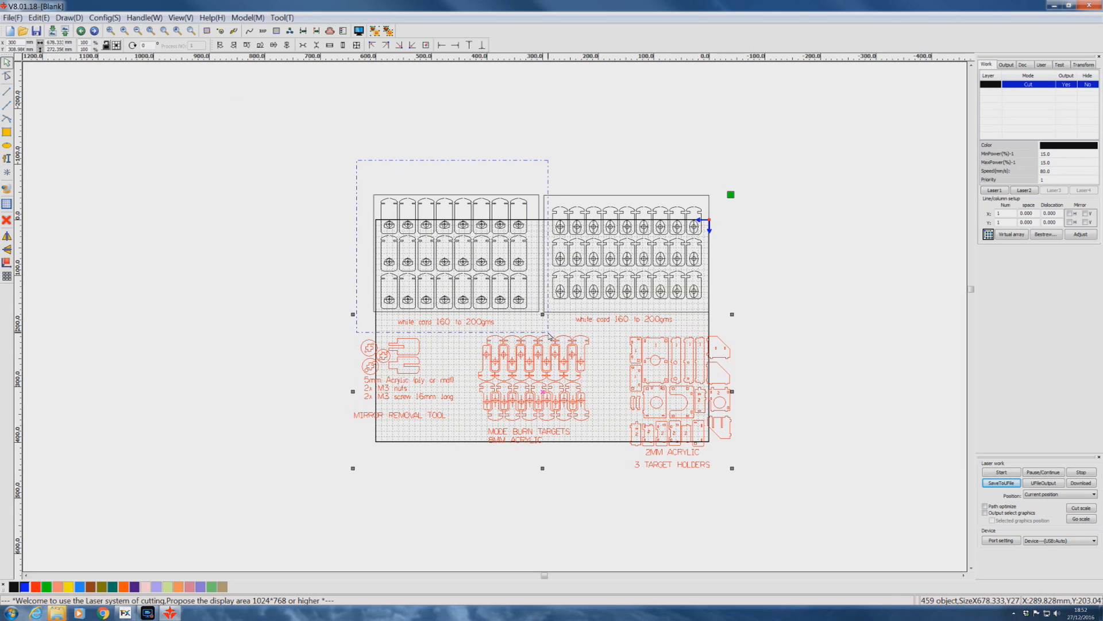
pyautogui.click(363, 185)
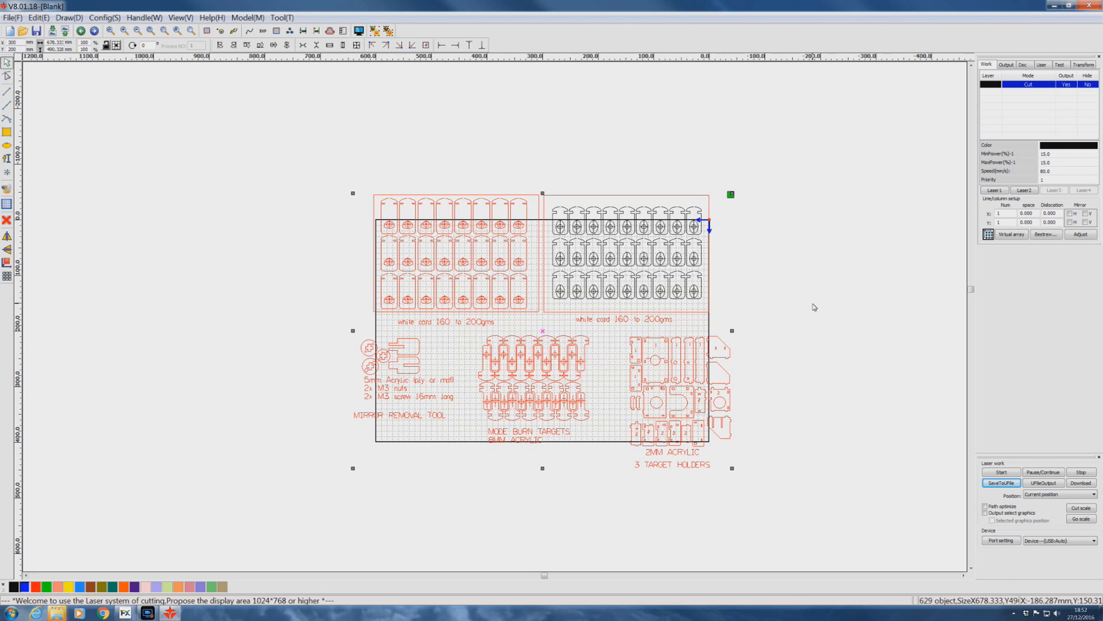
pyautogui.press('Delete')
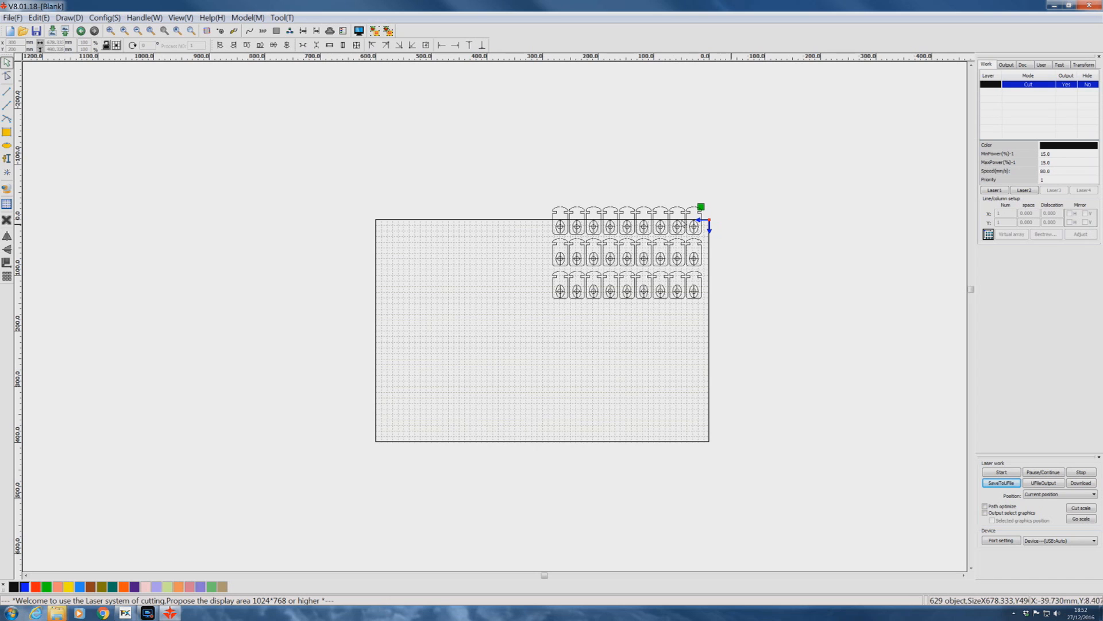
# Move all the remaining card targets onto the middle of the work area.
pyautogui.moveTo(543, 180); pyautogui.dragTo(724, 316)
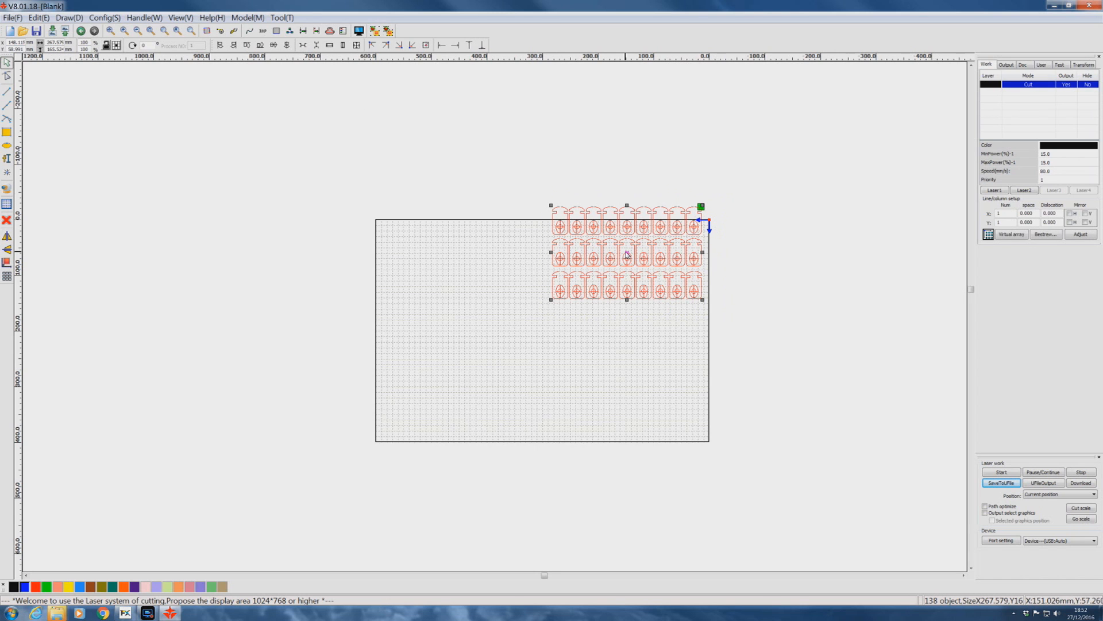
pyautogui.moveTo(626, 252); pyautogui.dragTo(520, 330)
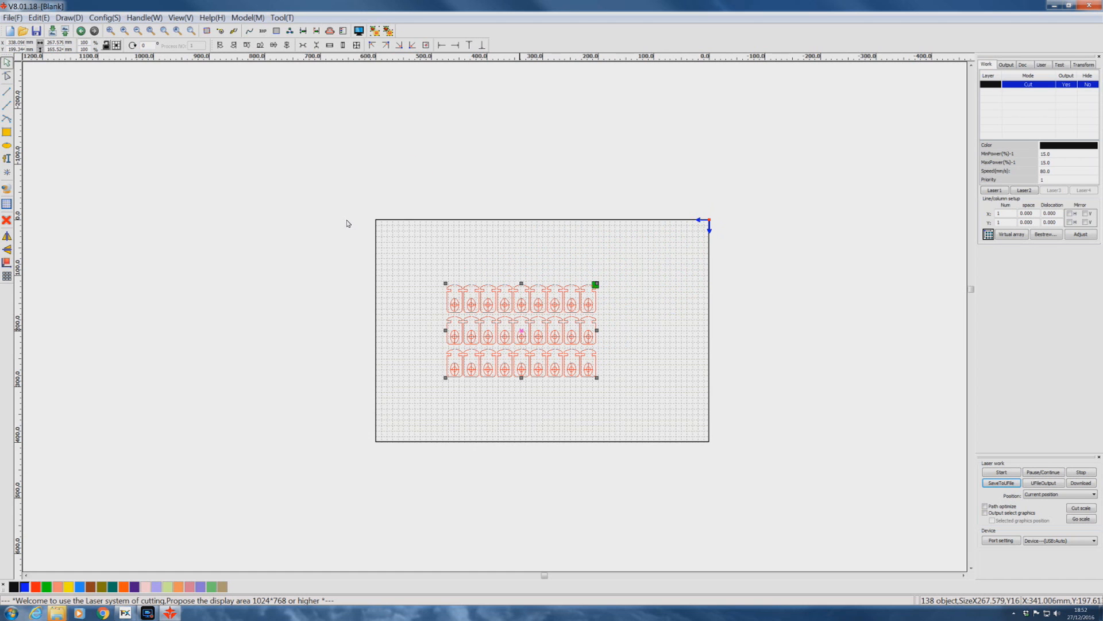
# Select the aiming marks in all three rows of card targets and group them.
pyautogui.scroll(3, 522, 332)
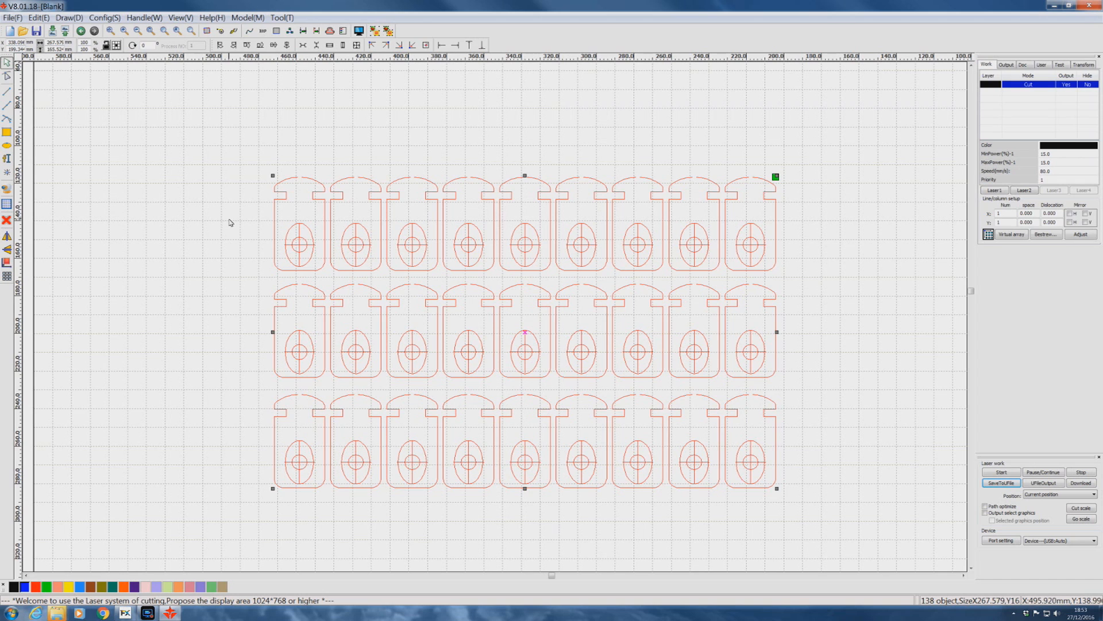
pyautogui.click(107, 126)
pyautogui.moveTo(162, 147); pyautogui.dragTo(833, 282)
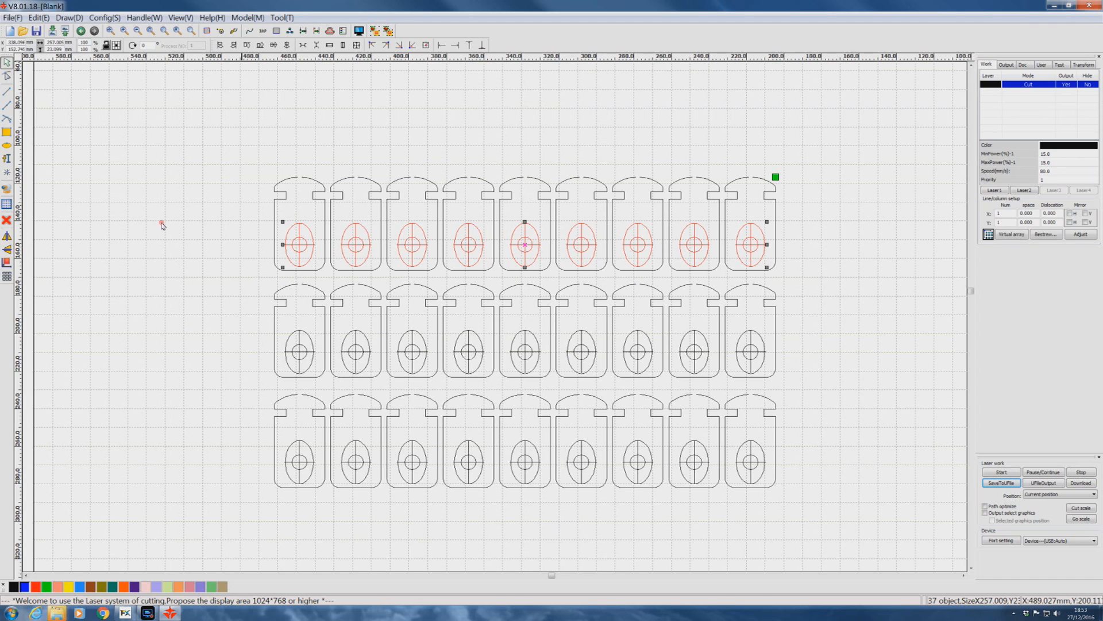
pyautogui.keyDown('shift'); pyautogui.moveTo(787, 390); pyautogui.dragTo(805, 385); pyautogui.keyUp('shift')
pyautogui.keyDown('shift'); pyautogui.moveTo(250, 426); pyautogui.dragTo(805, 482); pyautogui.keyUp('shift')
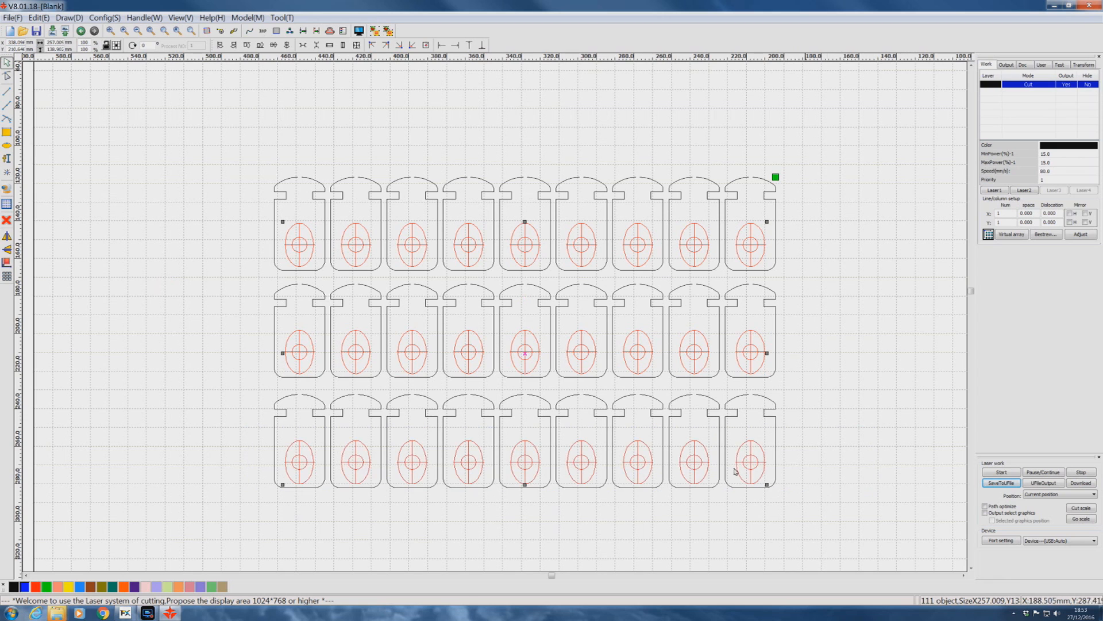
pyautogui.click(374, 31)
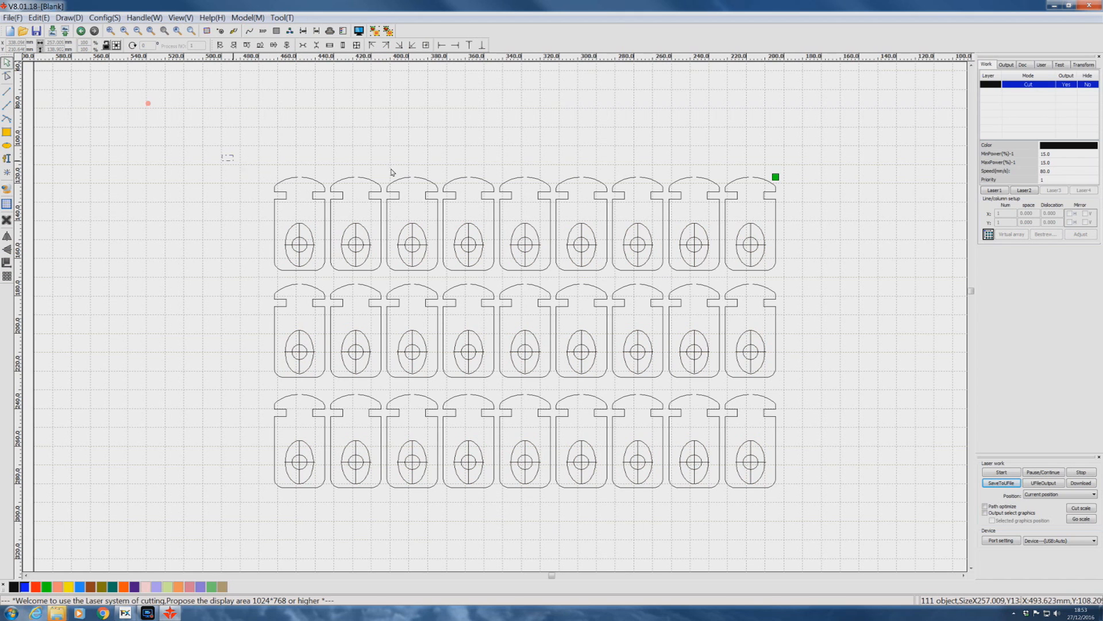
# Group the card outlines separately, leaving the aiming marks out of the group.
pyautogui.moveTo(222, 156); pyautogui.dragTo(856, 534)
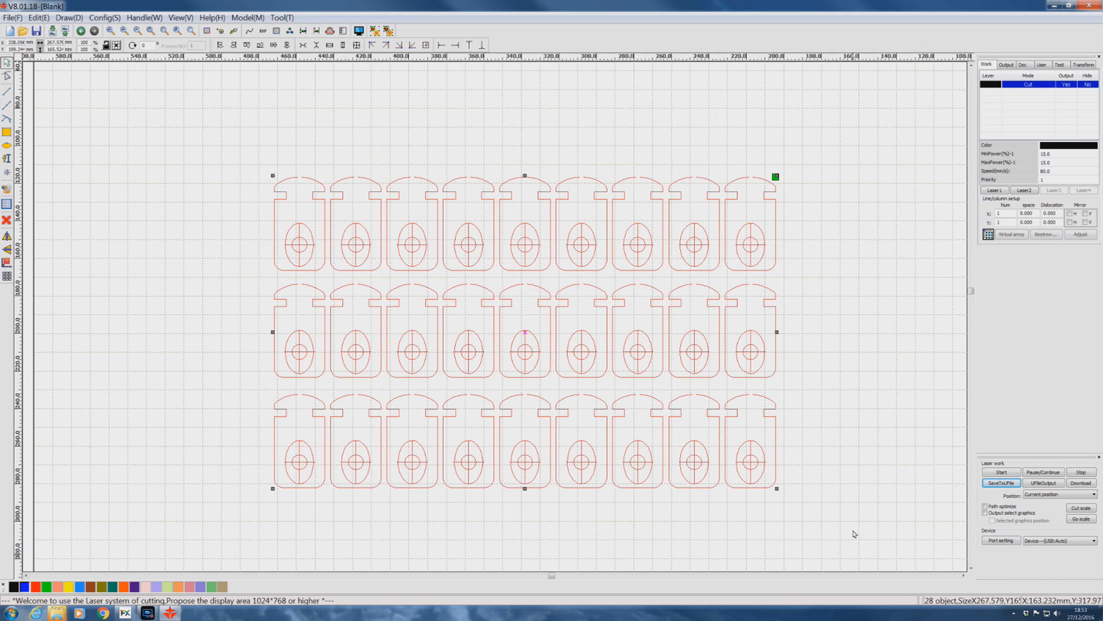
pyautogui.keyDown('ctrl'); pyautogui.click(308, 229); pyautogui.keyUp('ctrl')
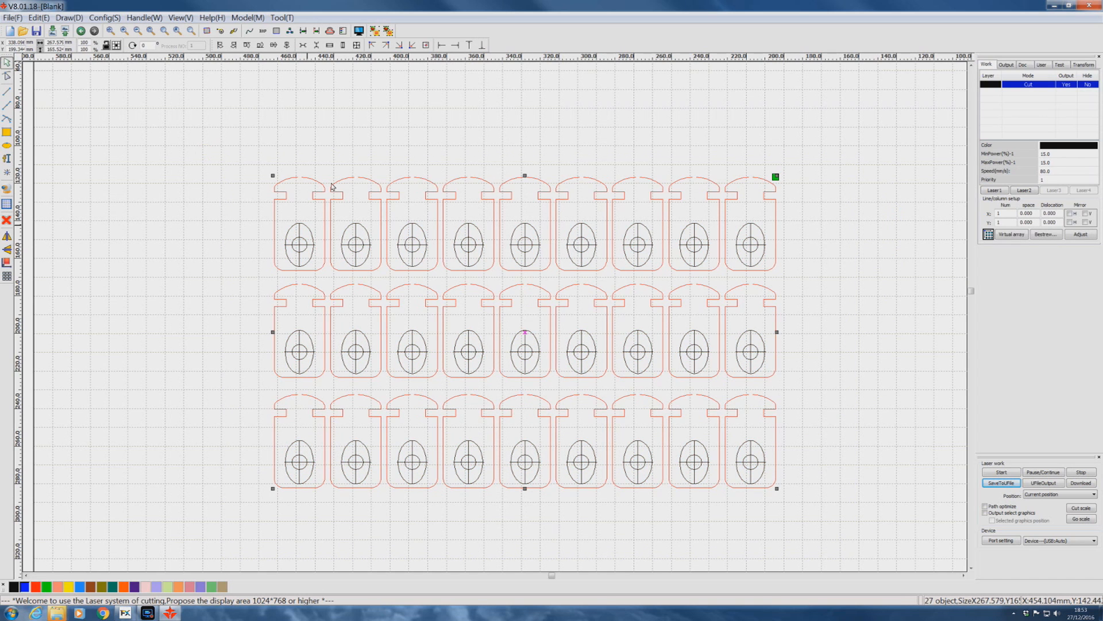
pyautogui.click(375, 29)
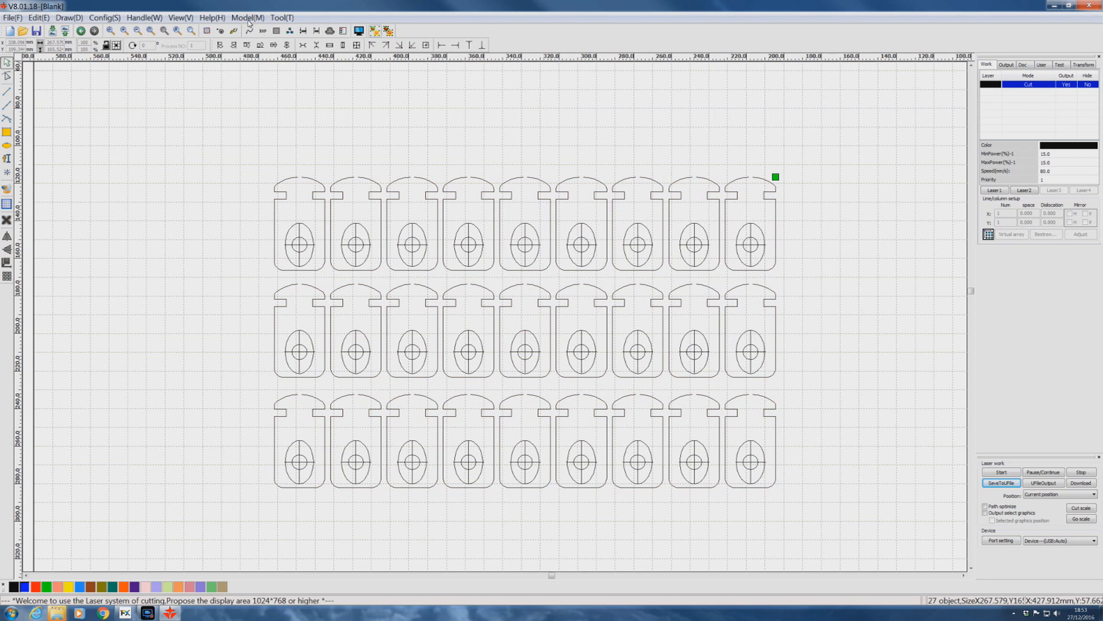
# Assign the aiming marks group to the blue layer and review the parameters of the blue and black layers.
pyautogui.click(293, 227)
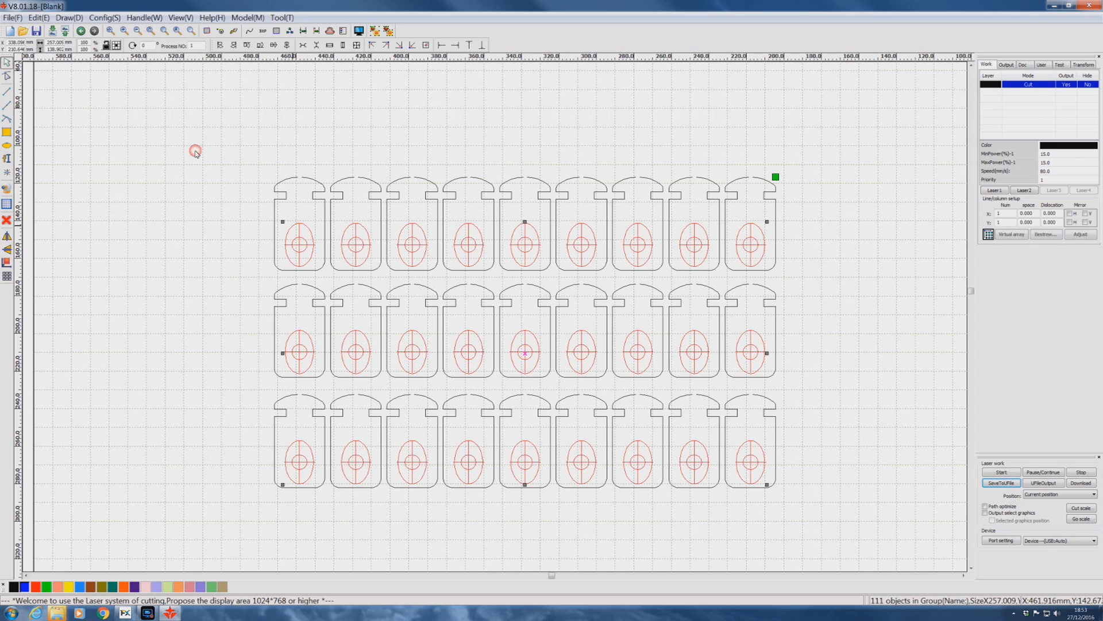
pyautogui.click(25, 587)
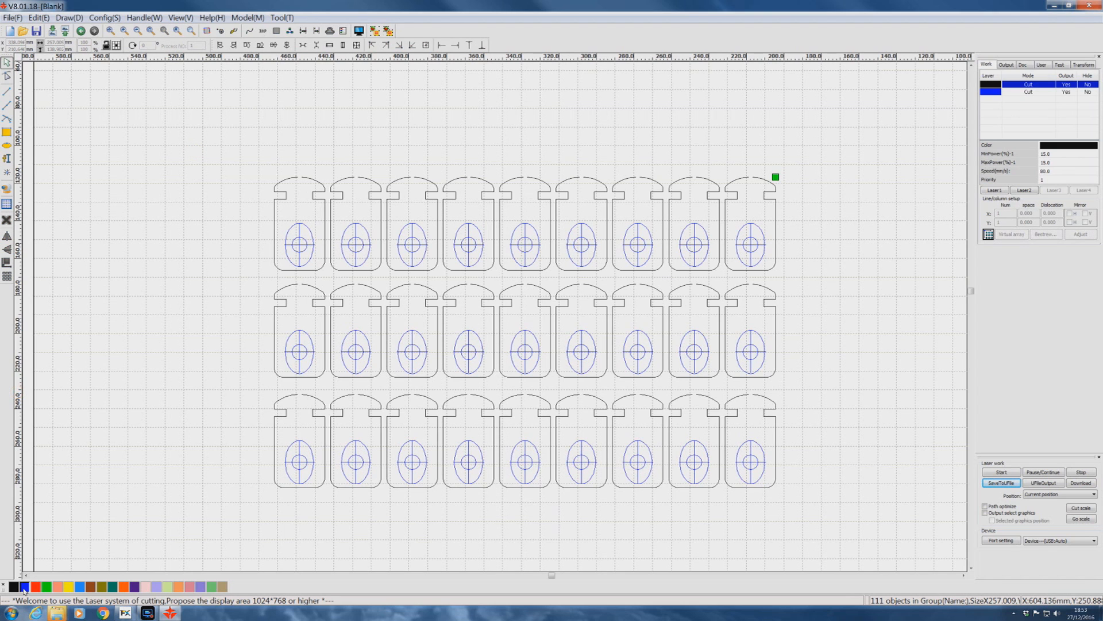
pyautogui.click(995, 93)
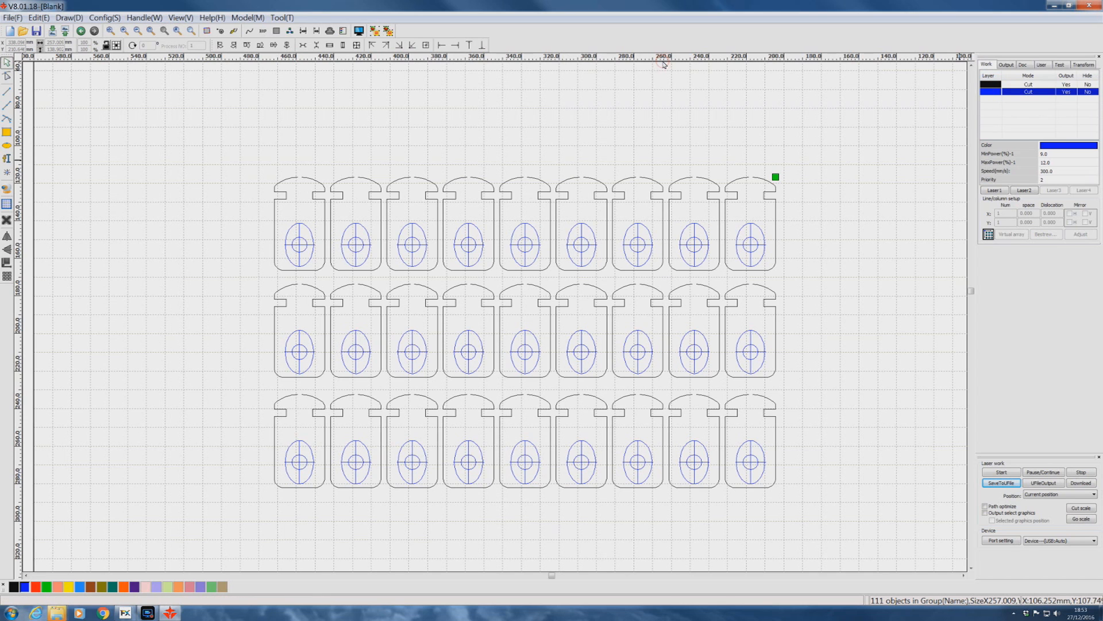
pyautogui.doubleClick(995, 93)
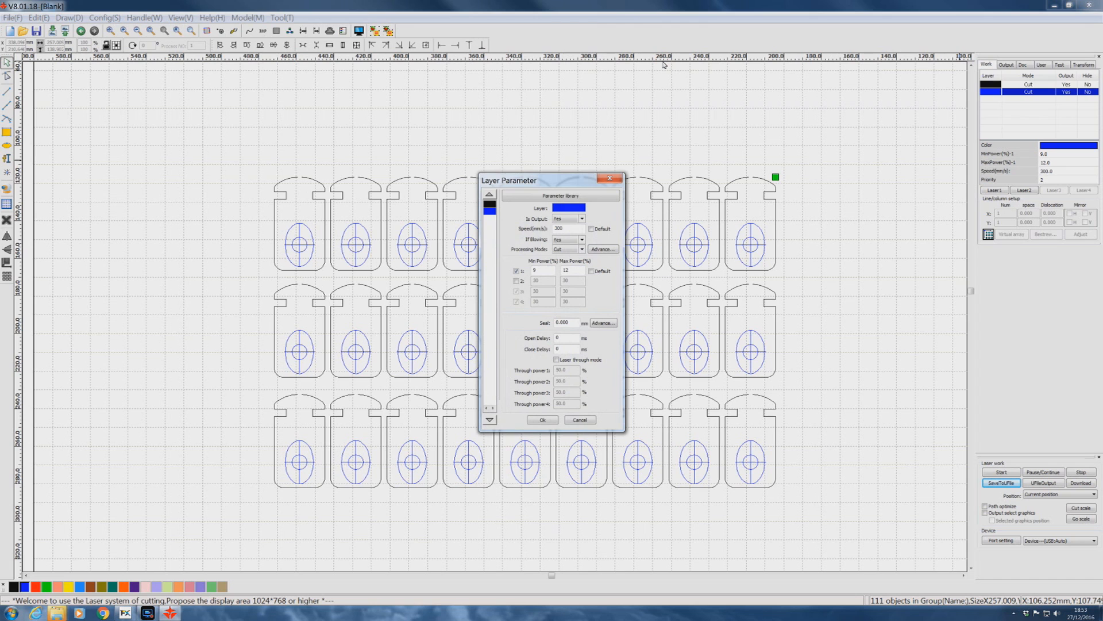
pyautogui.click(546, 420)
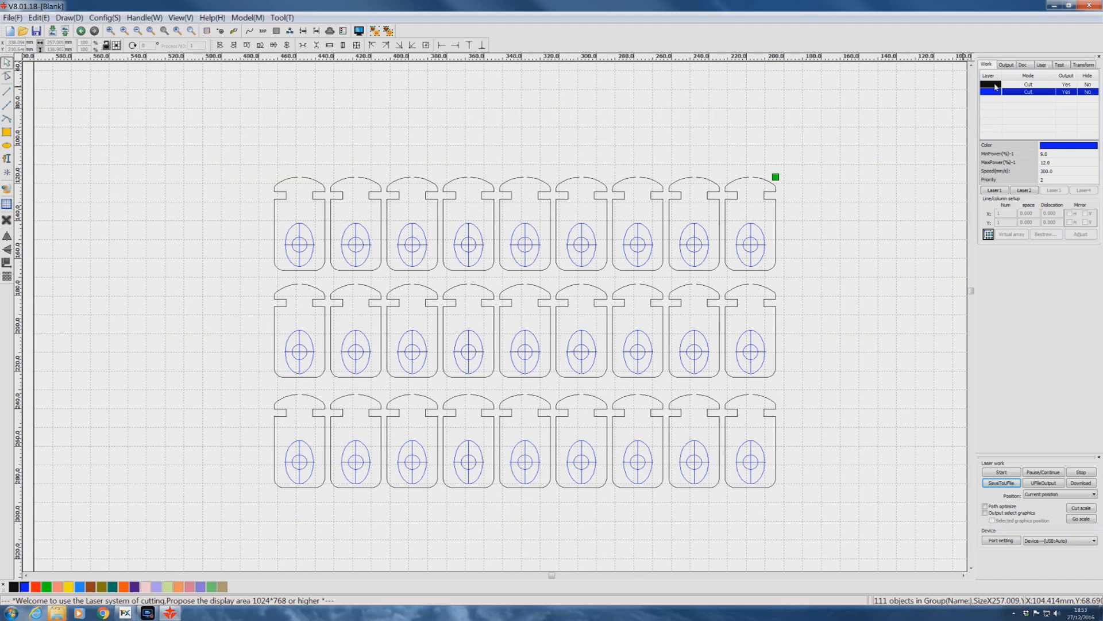
pyautogui.doubleClick(996, 86)
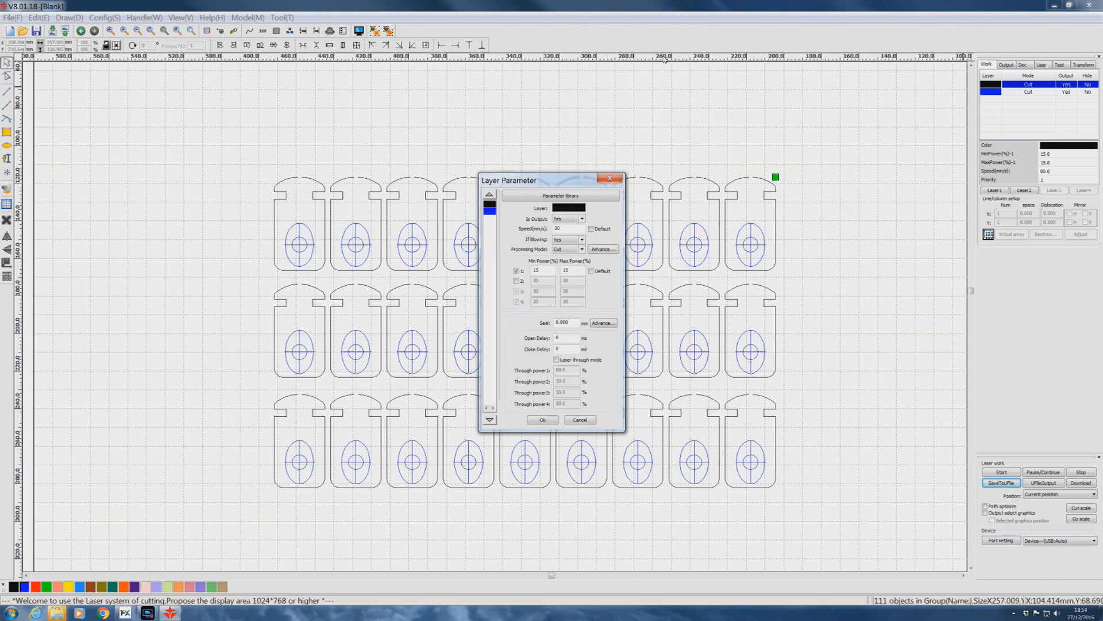
pyautogui.click(545, 419)
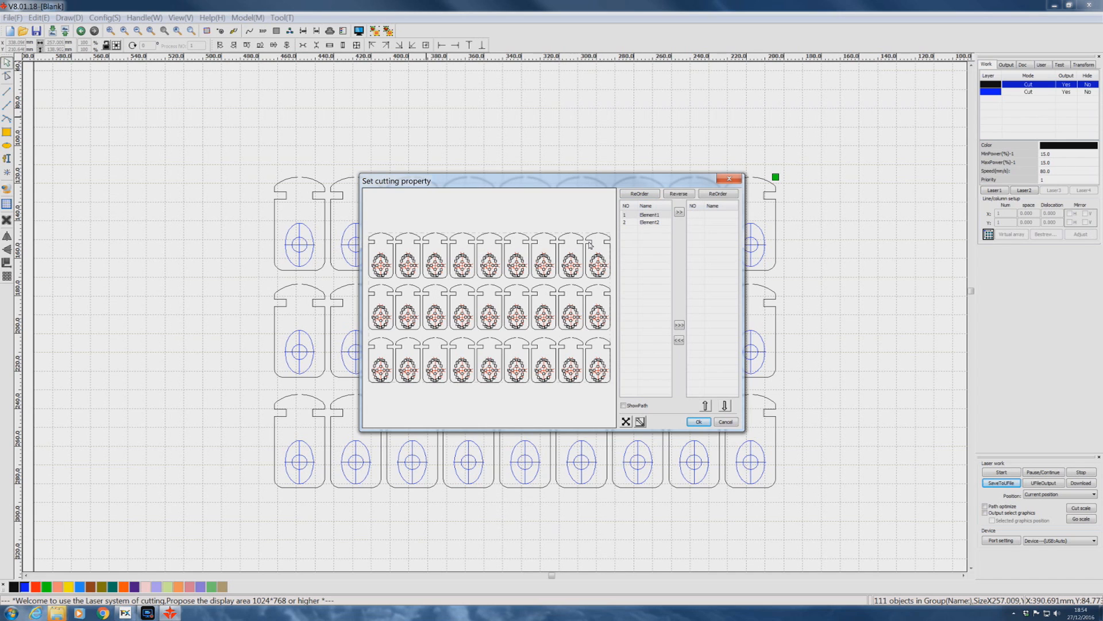
# Accept the cutting order with the aiming marks first, save the layout as a U file and dismiss the message.
pyautogui.click(698, 421)
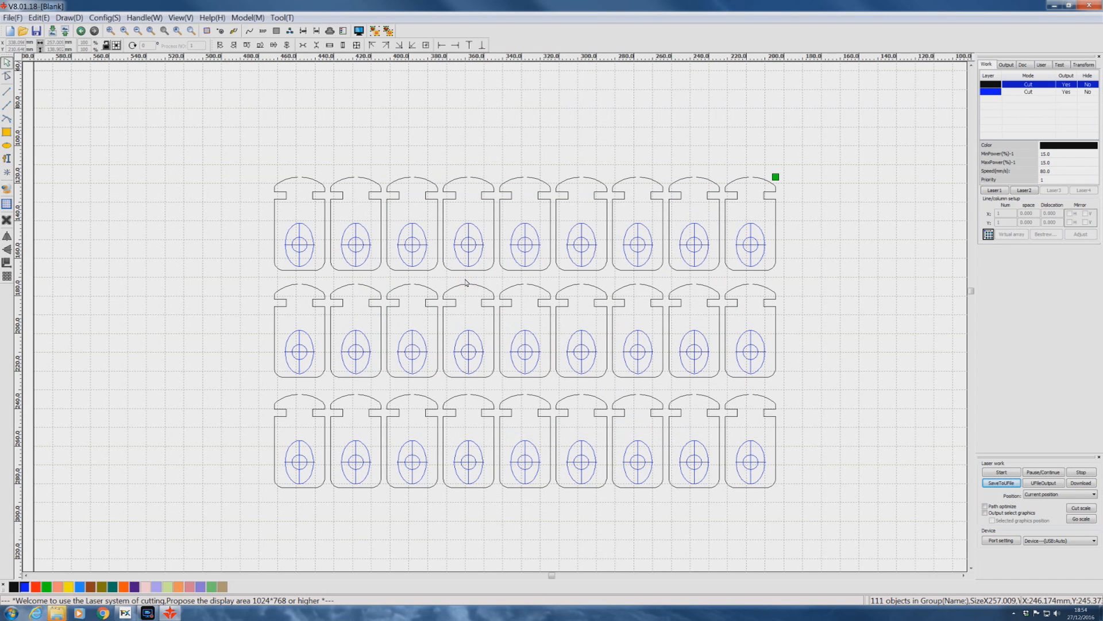
pyautogui.click(1001, 483)
pyautogui.click(714, 397)
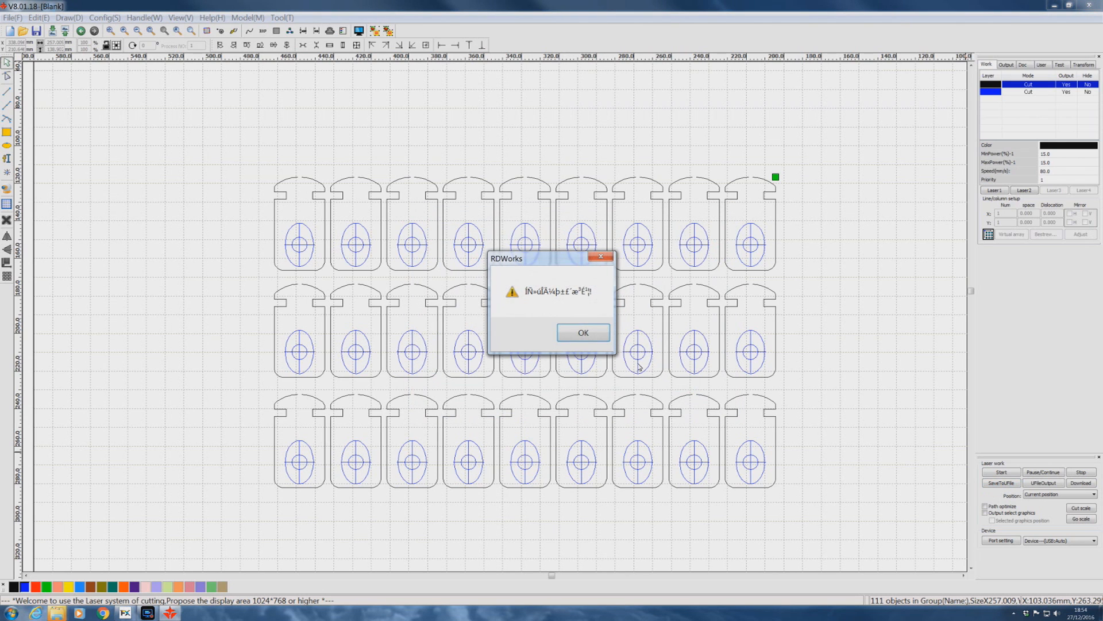
pyautogui.click(581, 332)
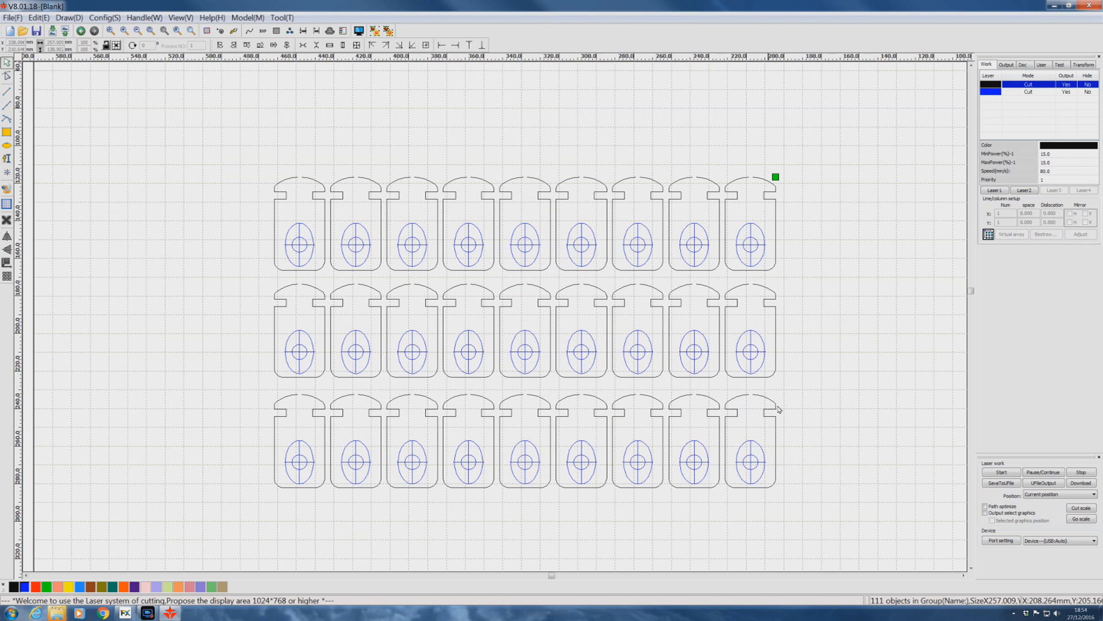
# Undo the card target edits back to the full layout with all sheets, acrylic parts and labels.
pyautogui.hotkey('ctrl', 'z')
pyautogui.hotkey('ctrl', 'z')
pyautogui.hotkey('ctrl', 'z')
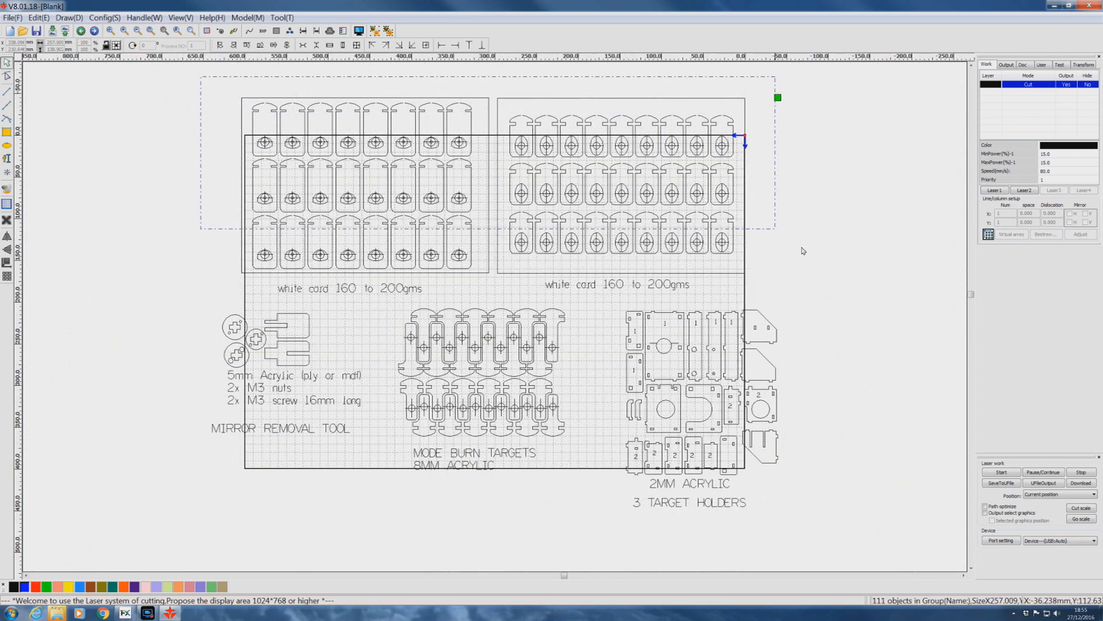
# Delete everything except the 2 mm acrylic target holder parts and move those parts onto the middle of the work area.
pyautogui.moveTo(803, 251); pyautogui.dragTo(810, 297)
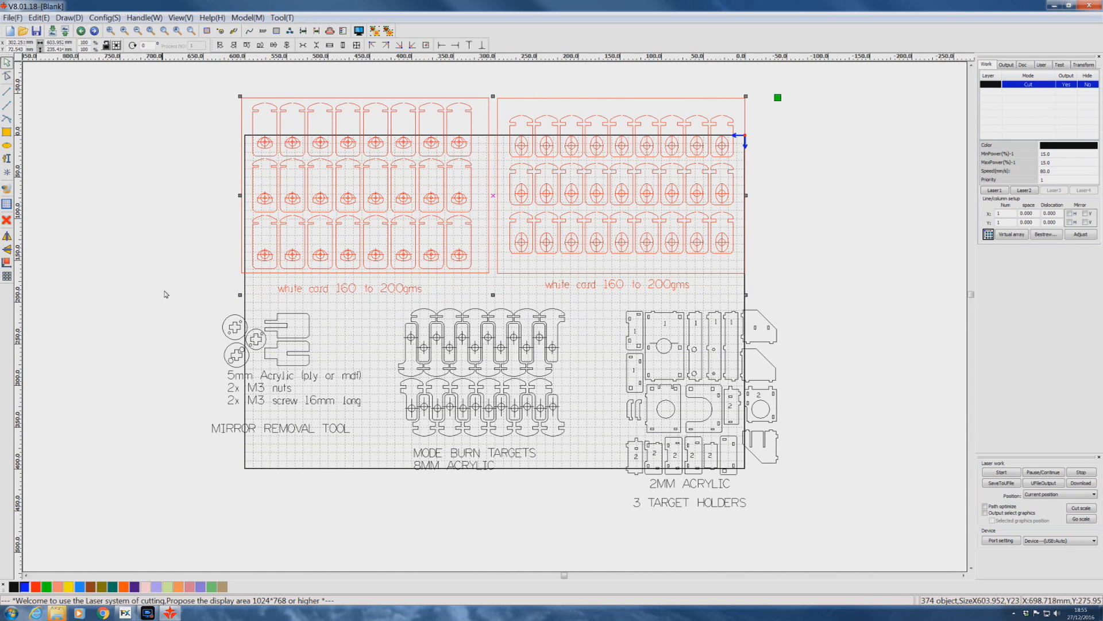
pyautogui.moveTo(178, 277); pyautogui.dragTo(580, 536)
pyautogui.moveTo(824, 557); pyautogui.dragTo(597, 481)
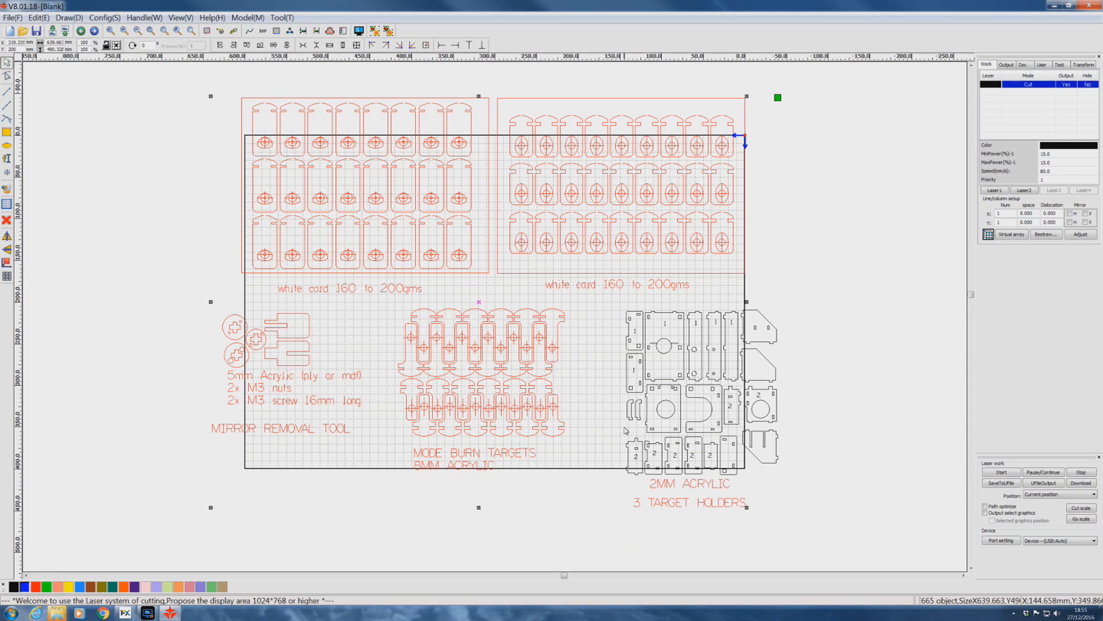
pyautogui.press('Delete')
pyautogui.moveTo(596, 287); pyautogui.dragTo(843, 487)
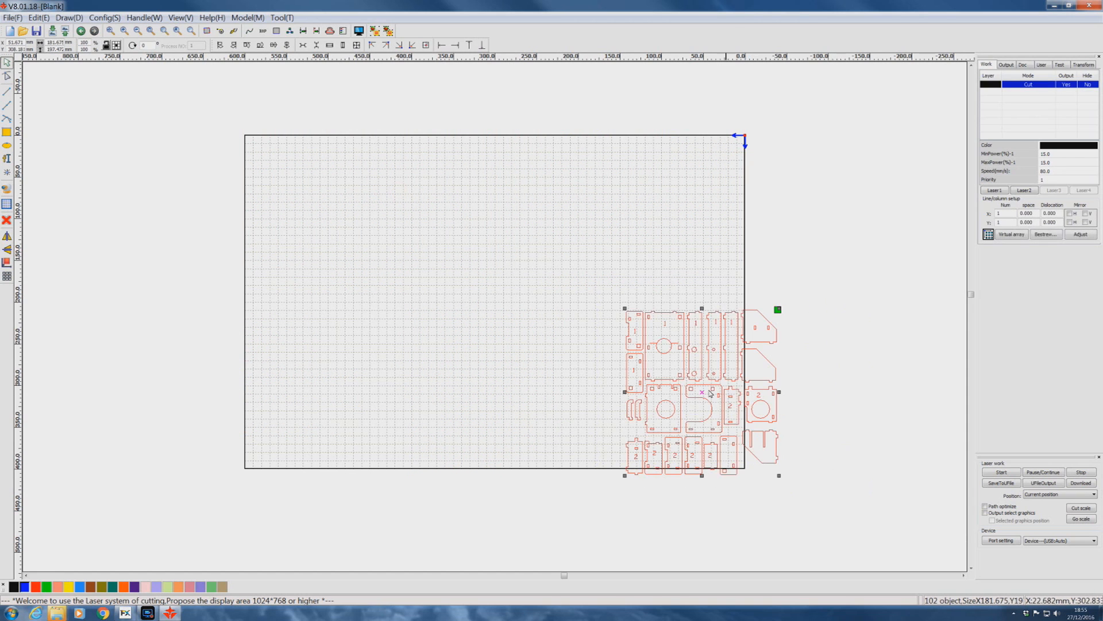
pyautogui.moveTo(699, 394); pyautogui.dragTo(434, 281)
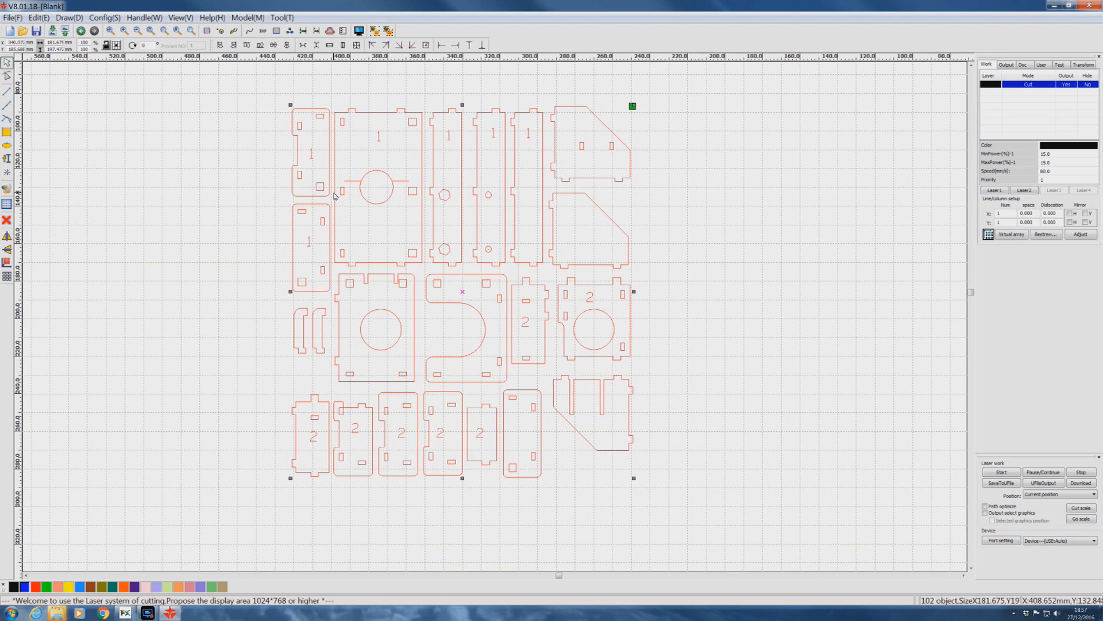
# Select the inner holes, slots and part numbers across the target holder parts and group them.
pyautogui.click(300, 114)
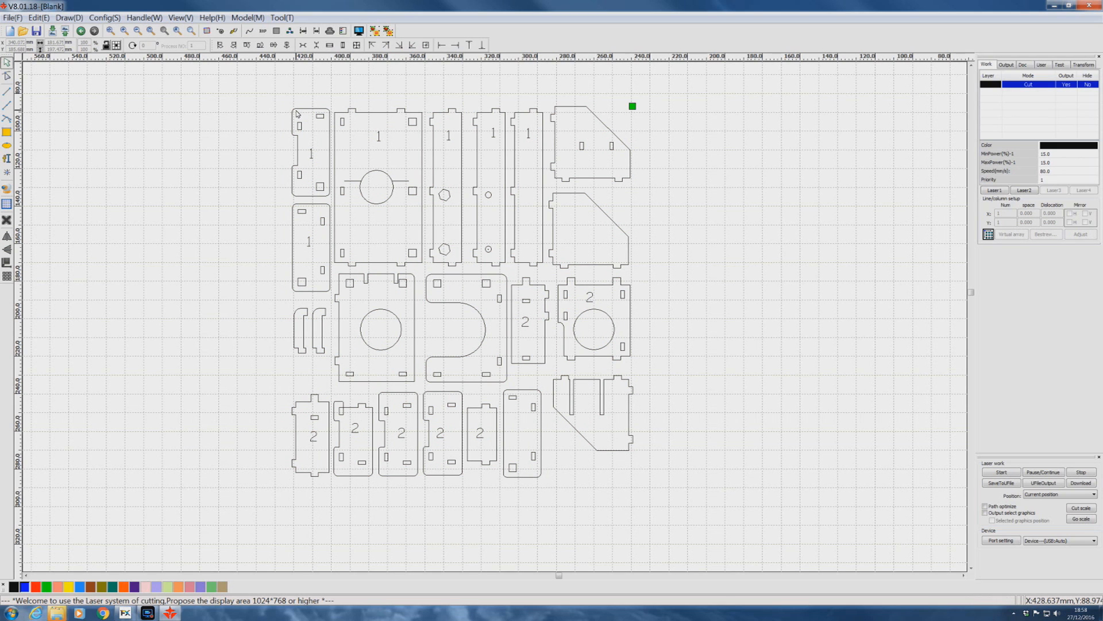
pyautogui.moveTo(198, 74); pyautogui.dragTo(505, 301)
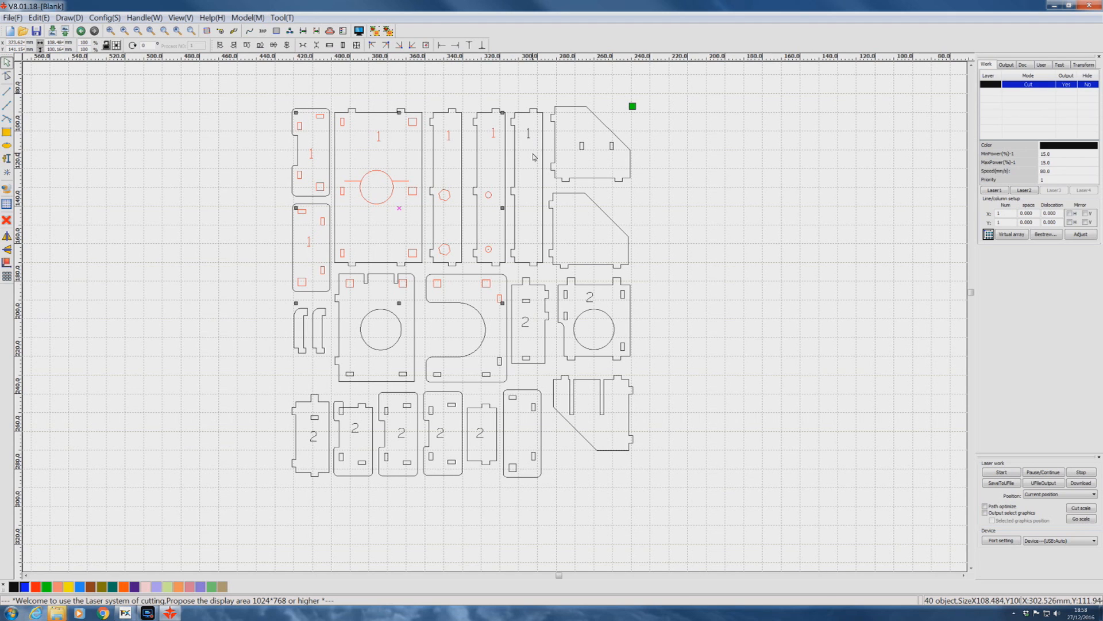
pyautogui.keyDown('shift'); pyautogui.click(528, 134); pyautogui.keyUp('shift')
pyautogui.keyDown('shift'); pyautogui.moveTo(572, 134); pyautogui.dragTo(622, 161); pyautogui.keyUp('shift')
pyautogui.keyDown('shift'); pyautogui.moveTo(520, 294); pyautogui.dragTo(534, 366); pyautogui.keyUp('shift')
pyautogui.keyDown('shift'); pyautogui.moveTo(553, 285); pyautogui.dragTo(635, 357); pyautogui.keyUp('shift')
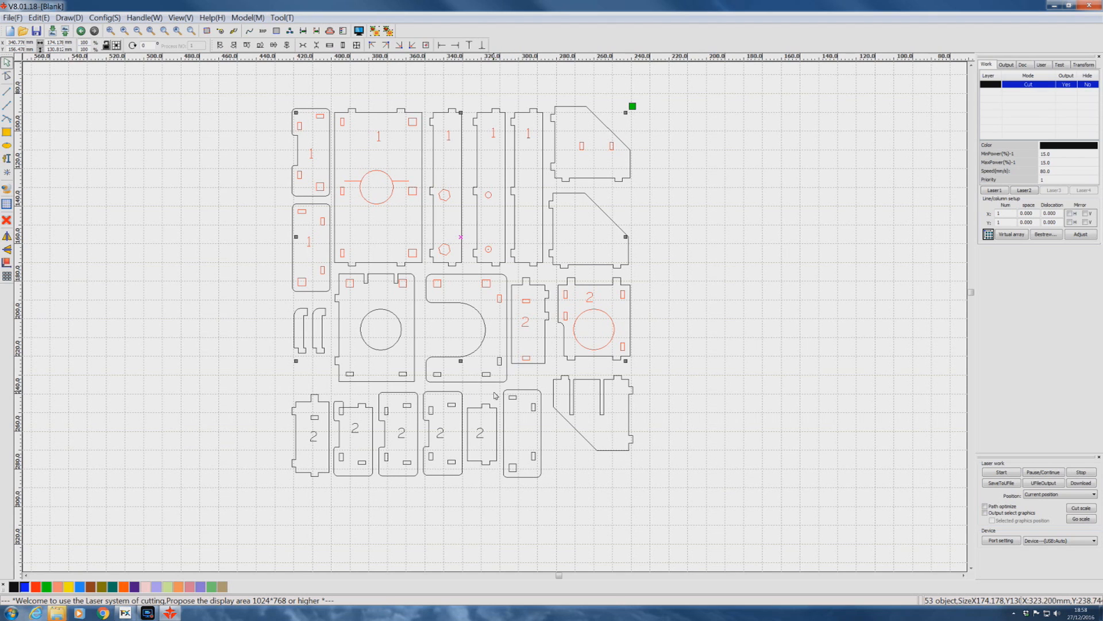
pyautogui.keyDown('shift'); pyautogui.moveTo(501, 393); pyautogui.dragTo(556, 475); pyautogui.keyUp('shift')
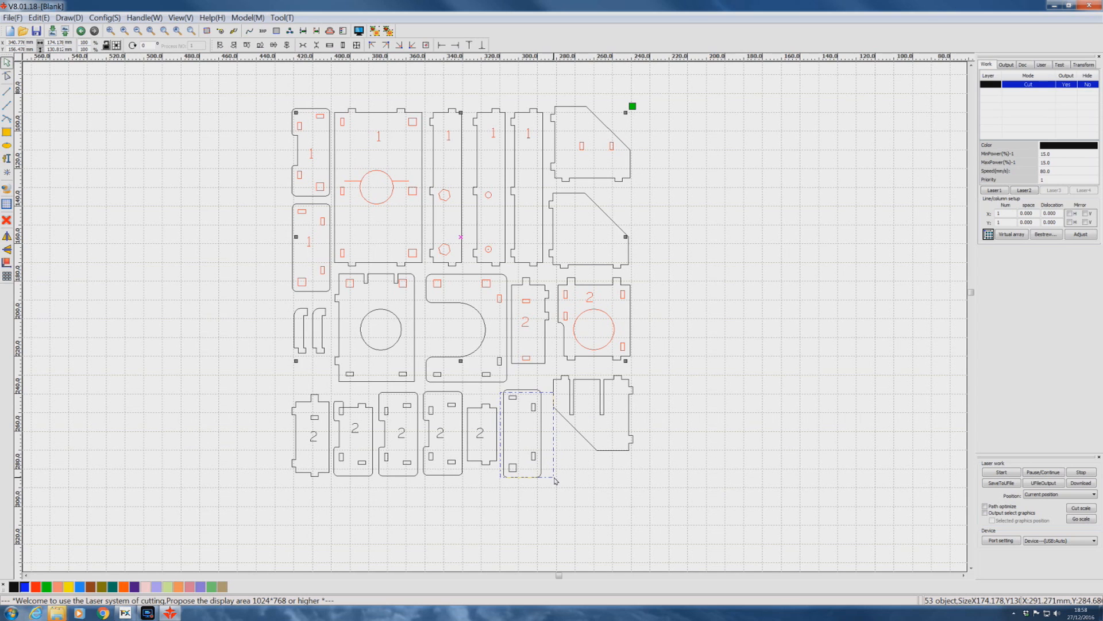
pyautogui.keyDown('shift'); pyautogui.click(480, 434); pyautogui.keyUp('shift')
pyautogui.keyDown('shift'); pyautogui.moveTo(427, 331); pyautogui.dragTo(515, 388); pyautogui.keyUp('shift')
pyautogui.keyDown('shift'); pyautogui.moveTo(279, 361); pyautogui.dragTo(460, 470); pyautogui.keyUp('shift')
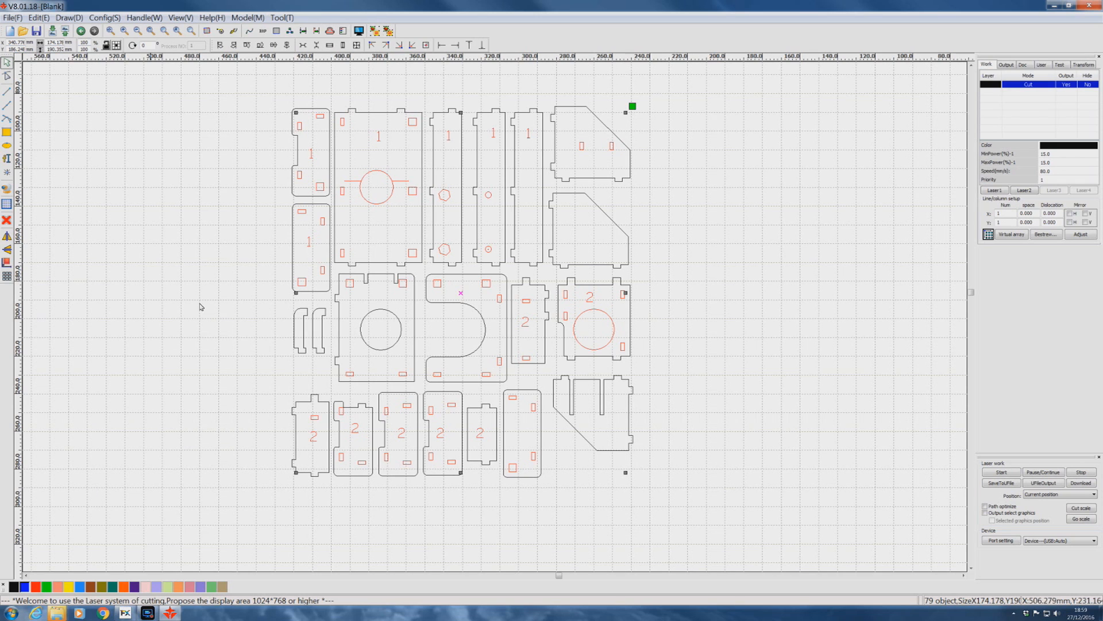
pyautogui.click(374, 31)
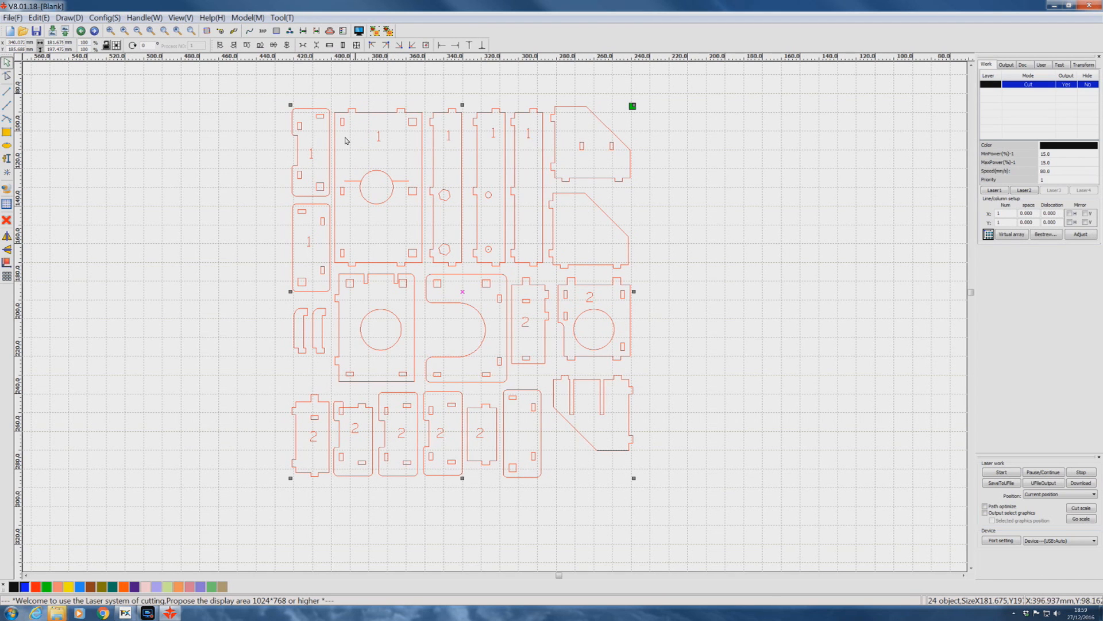
# Group the outer outlines of the target holder parts separately from the inner features group.
pyautogui.keyDown('shift'); pyautogui.click(298, 123); pyautogui.keyUp('shift')
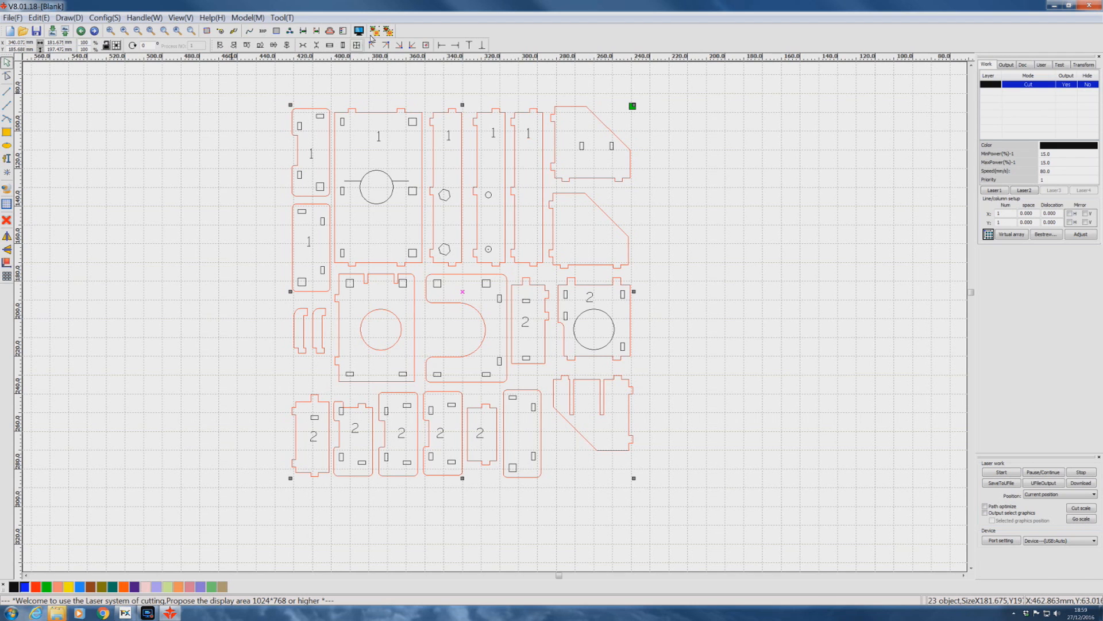
pyautogui.click(251, 22)
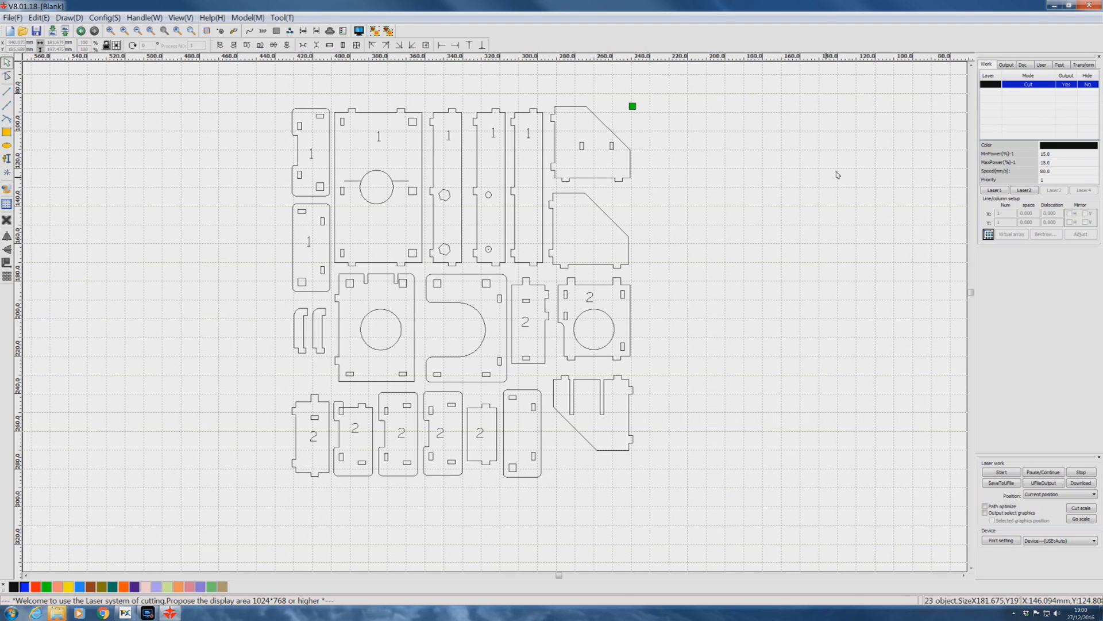
# Set the black layer's speed to 20 mm/s and its minimum and maximum power to 67%.
pyautogui.doubleClick(993, 87)
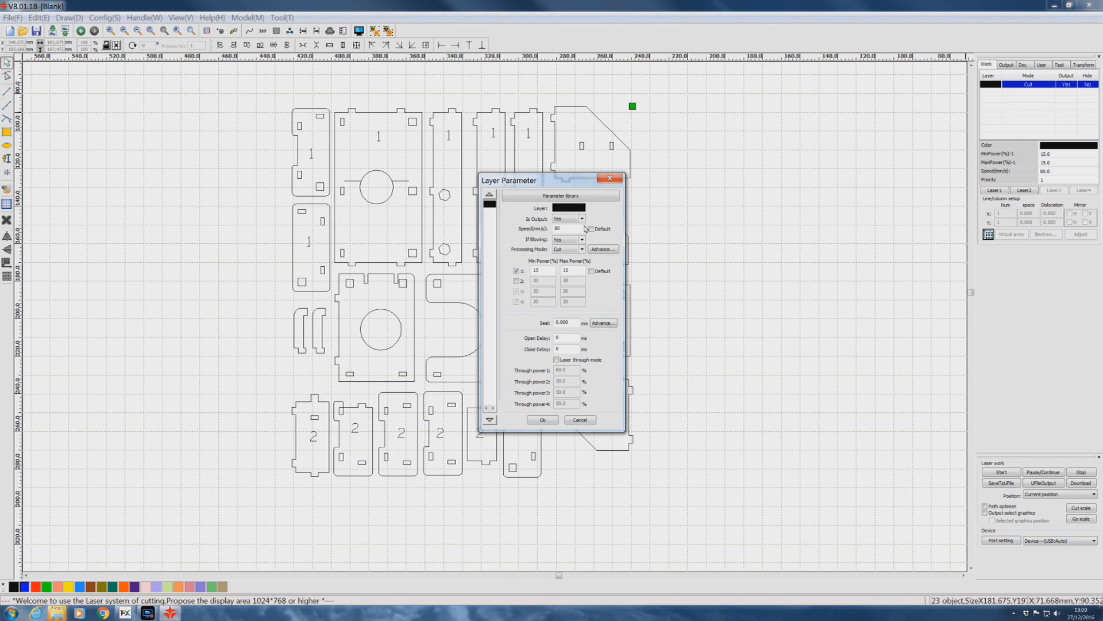
pyautogui.moveTo(567, 228); pyautogui.dragTo(533, 234)
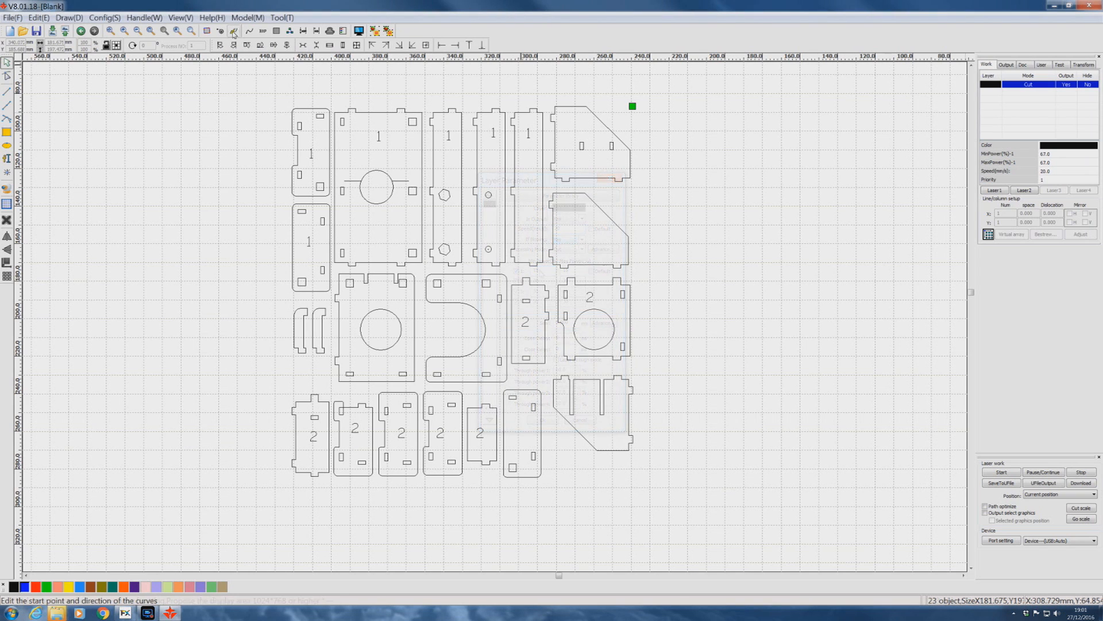
# Accept the cutting order with the inner features before the outlines and save the target holder layout as a U file.
pyautogui.click(233, 32)
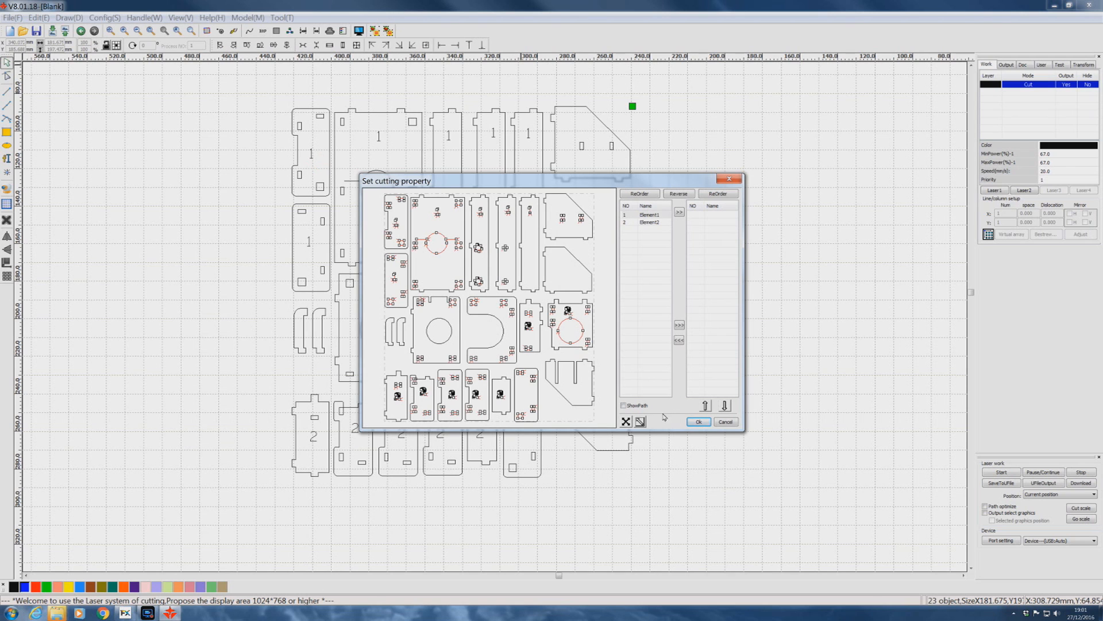
pyautogui.click(699, 422)
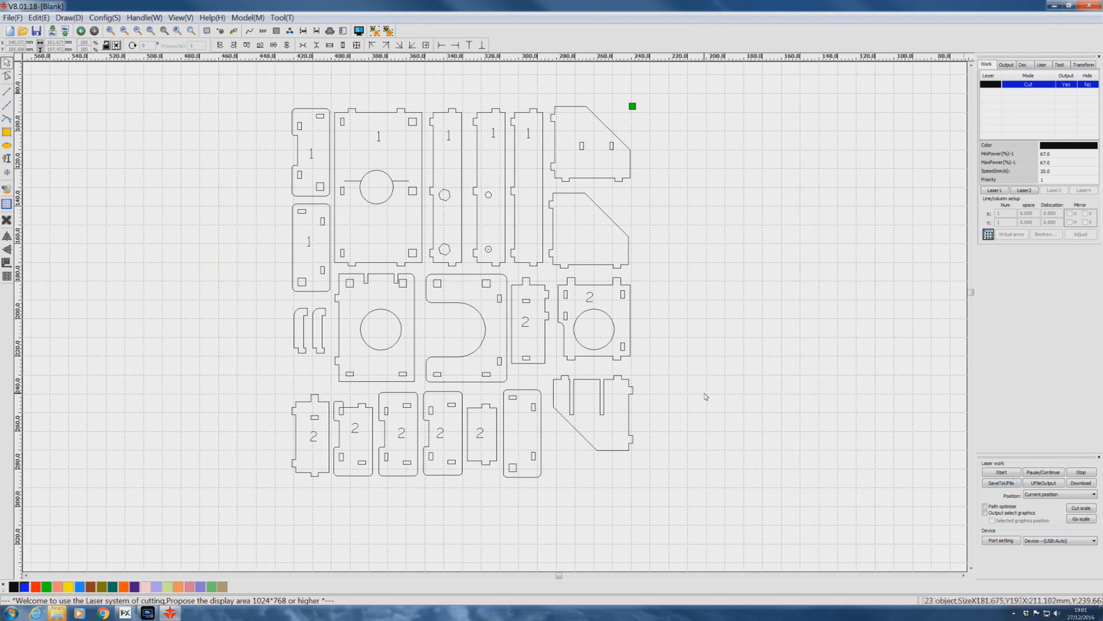
pyautogui.click(998, 487)
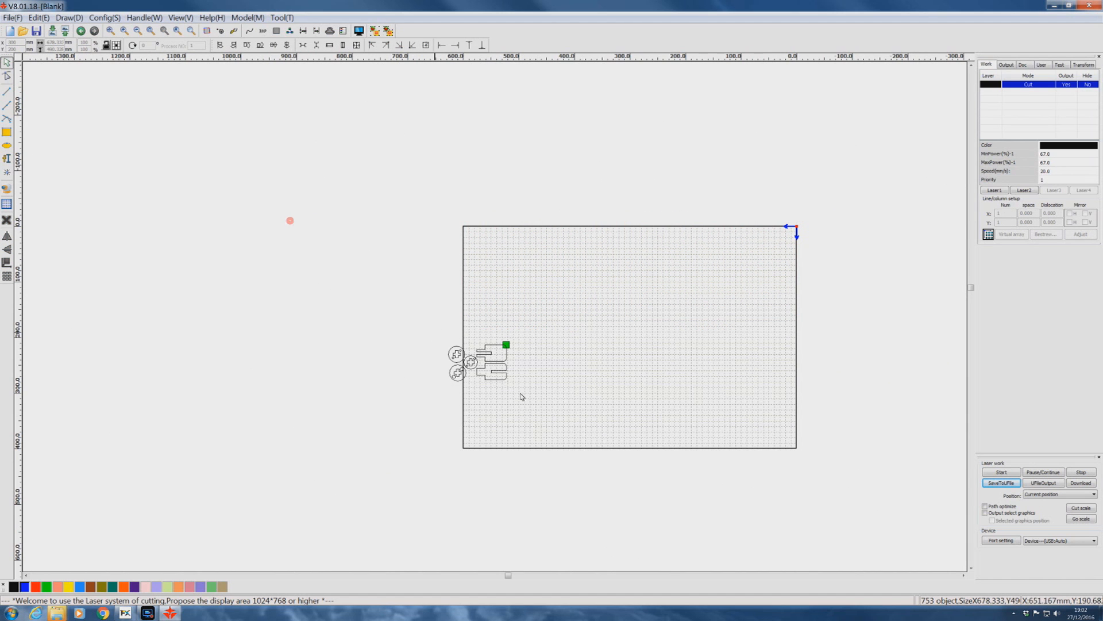
# Isolate the mirror removal tool parts and set the black layer's speed to 8 mm/s.
pyautogui.moveTo(520, 393); pyautogui.dragTo(565, 412)
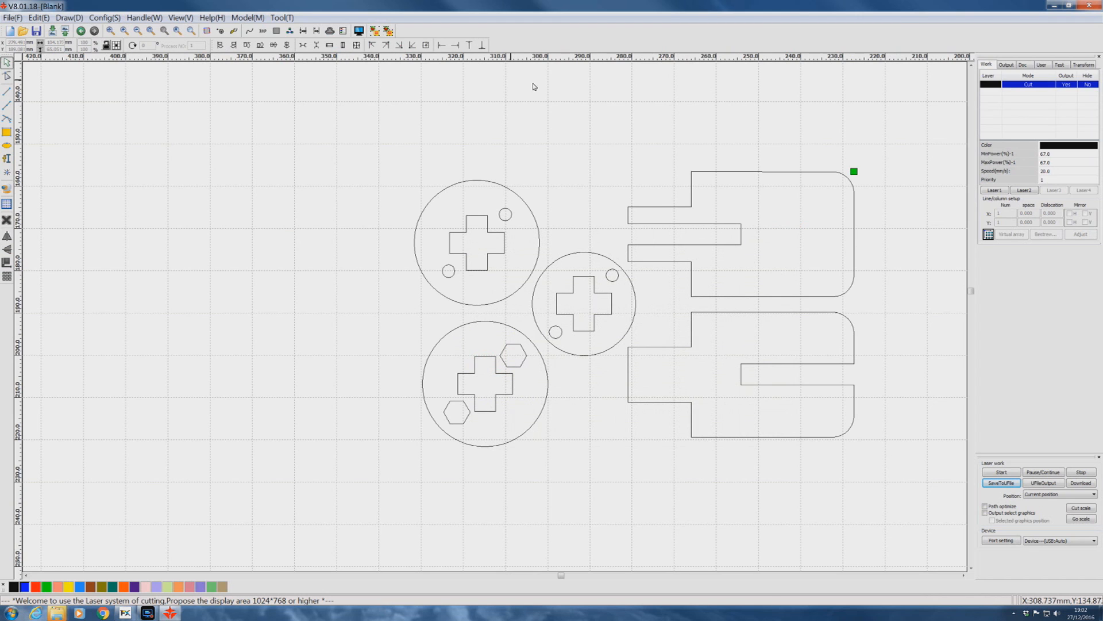
pyautogui.doubleClick(990, 85)
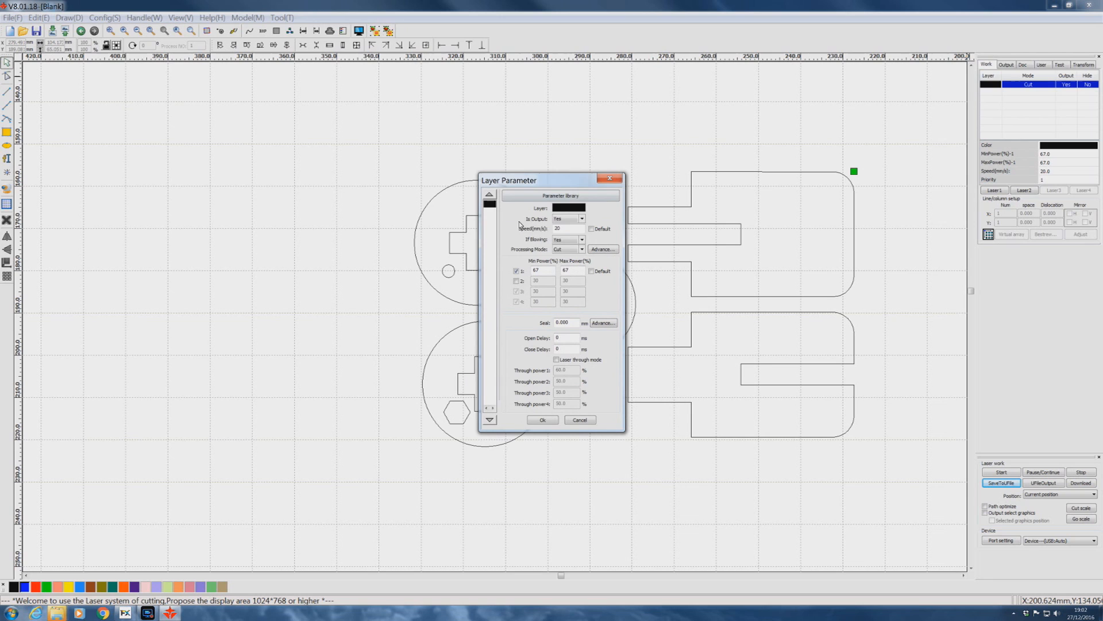
pyautogui.doubleClick(555, 229)
pyautogui.click(543, 419)
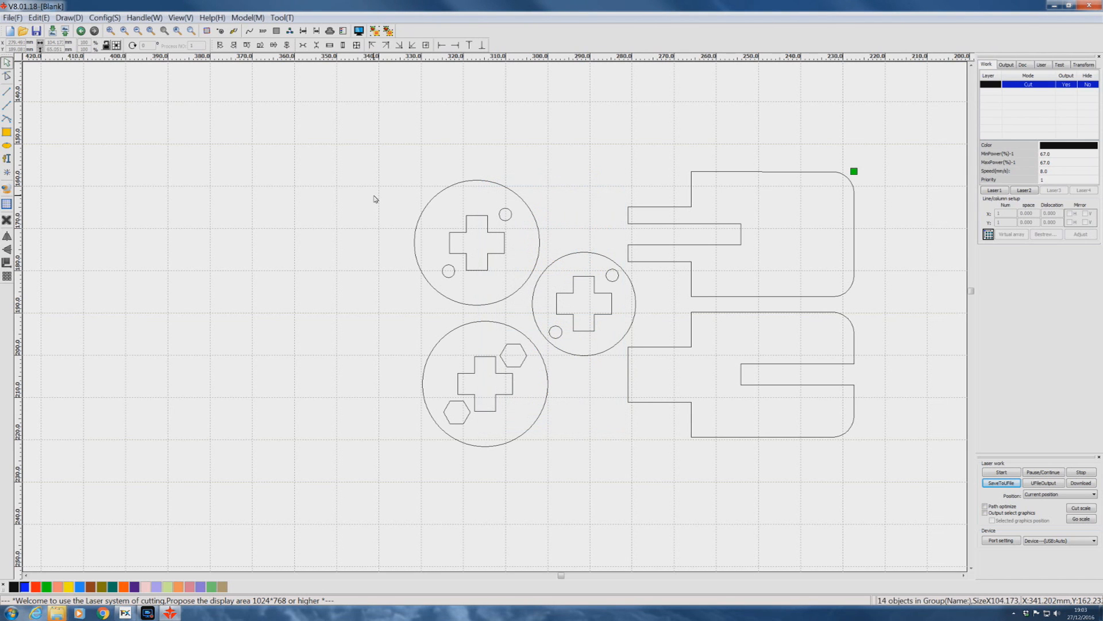
# Select the inner crosses, round holes and hexagons of the three mirror removal tool discs and group them.
pyautogui.moveTo(373, 196); pyautogui.dragTo(529, 274)
pyautogui.moveTo(568, 394); pyautogui.dragTo(625, 442)
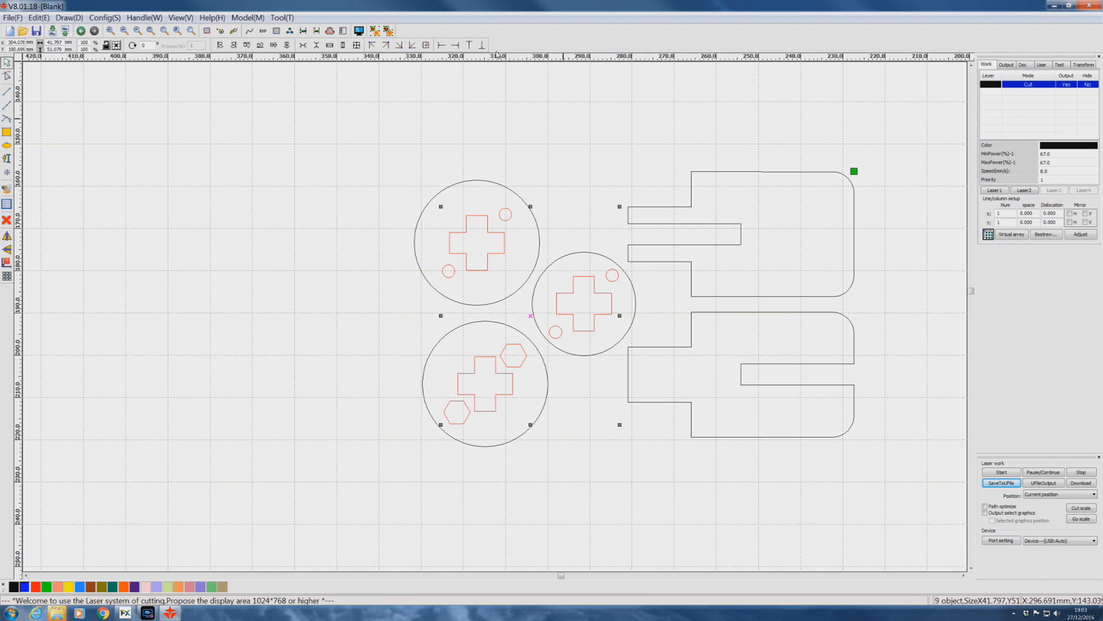
pyautogui.click(375, 29)
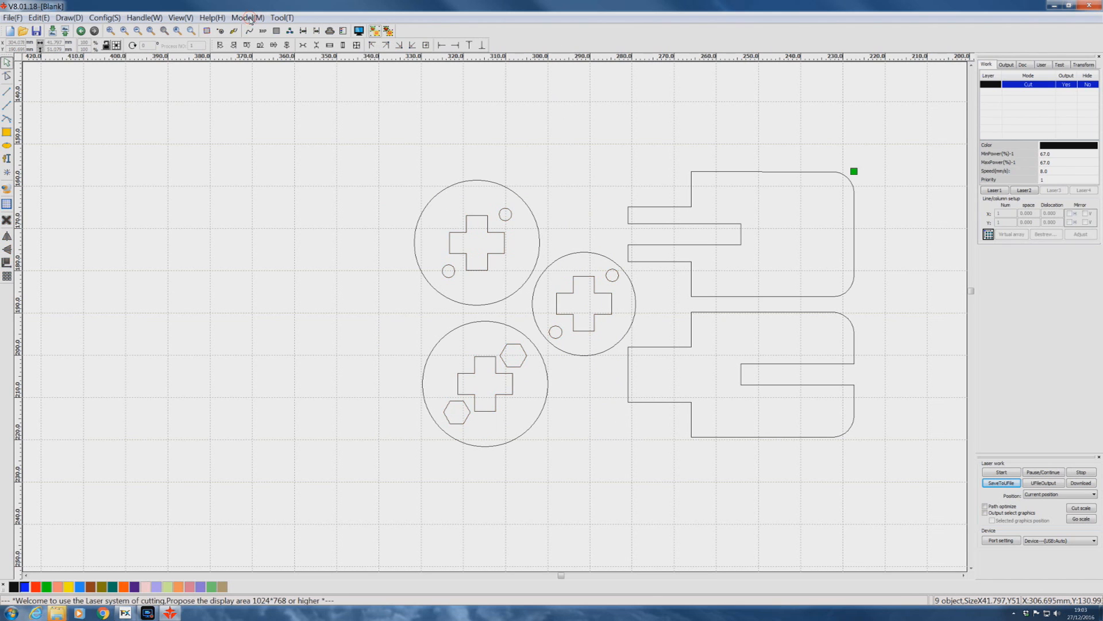
# Group the outer outlines of the three discs and two handle parts separately from the inner features group.
pyautogui.moveTo(382, 121)
pyautogui.mouseDown()
pyautogui.moveTo(830, 349)
pyautogui.moveTo(878, 493)
pyautogui.mouseUp()
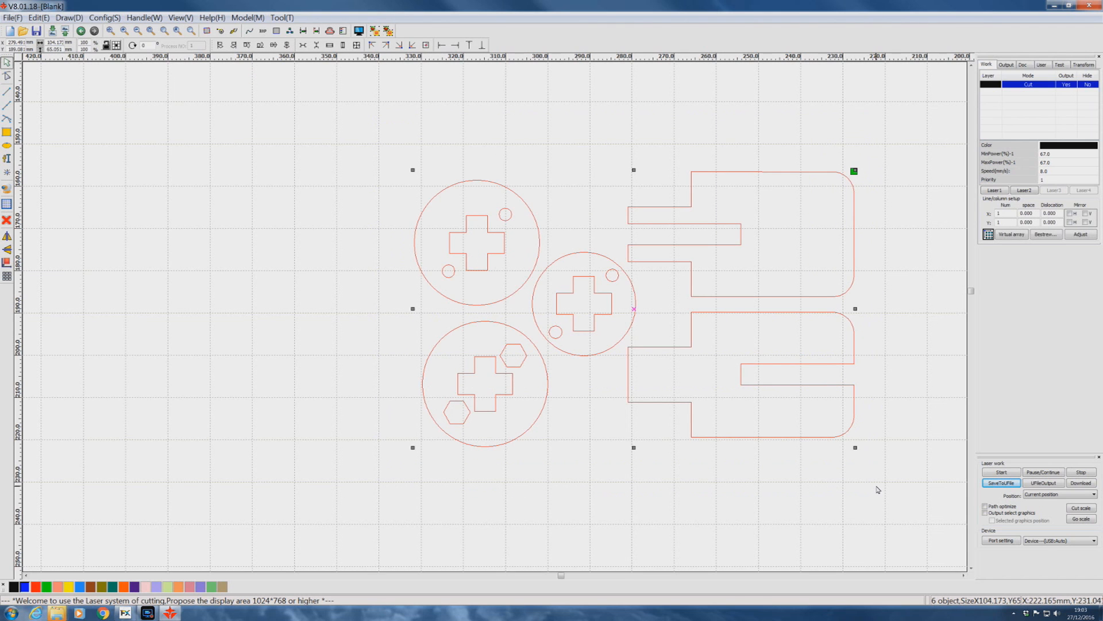
pyautogui.click(339, 140)
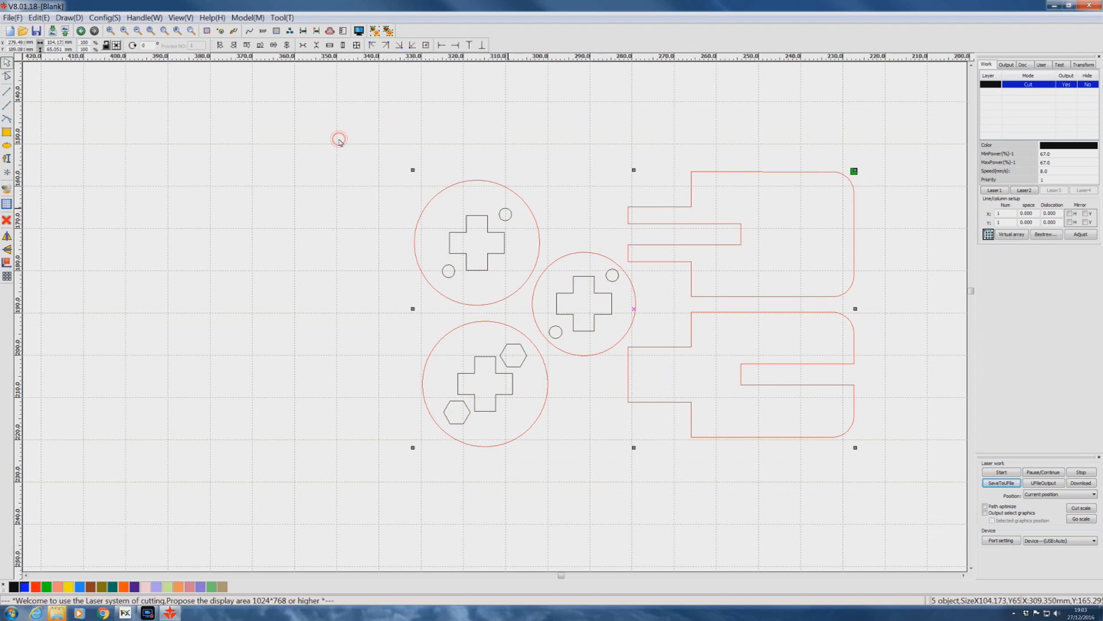
pyautogui.click(374, 32)
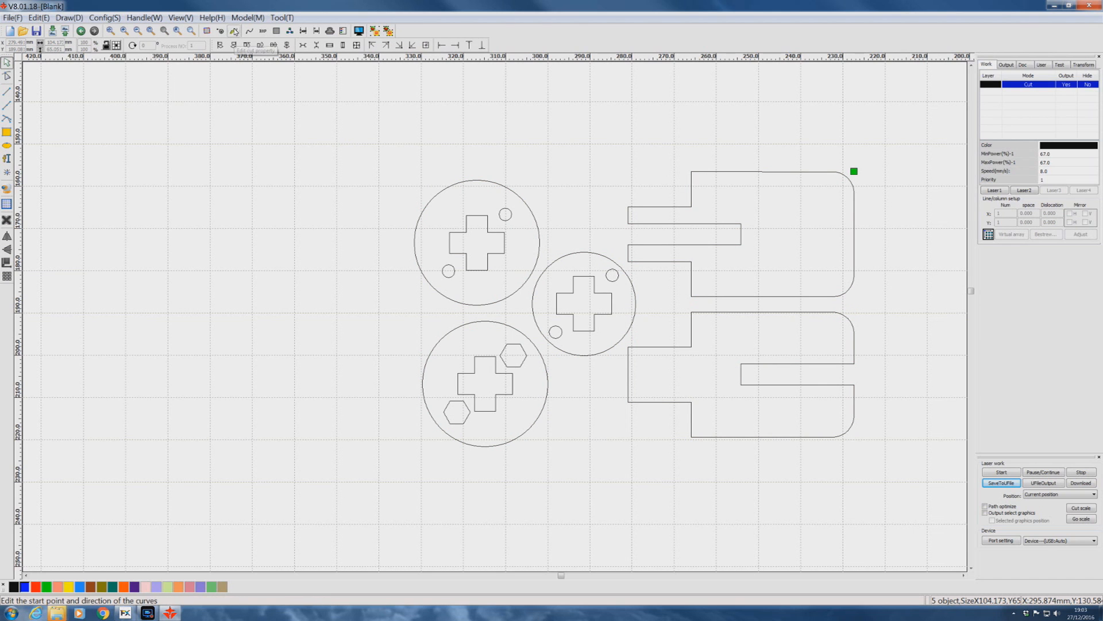
# Accept the cutting order with the inner features before the outlines and save the mirror removal tool layout as a U file.
pyautogui.click(235, 31)
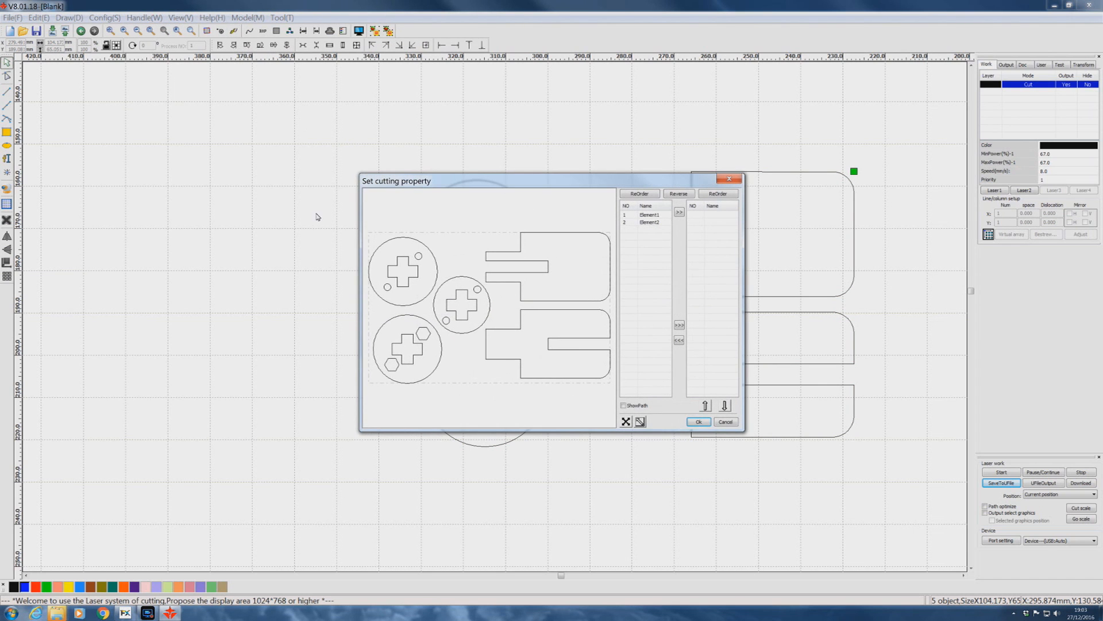
pyautogui.click(448, 307)
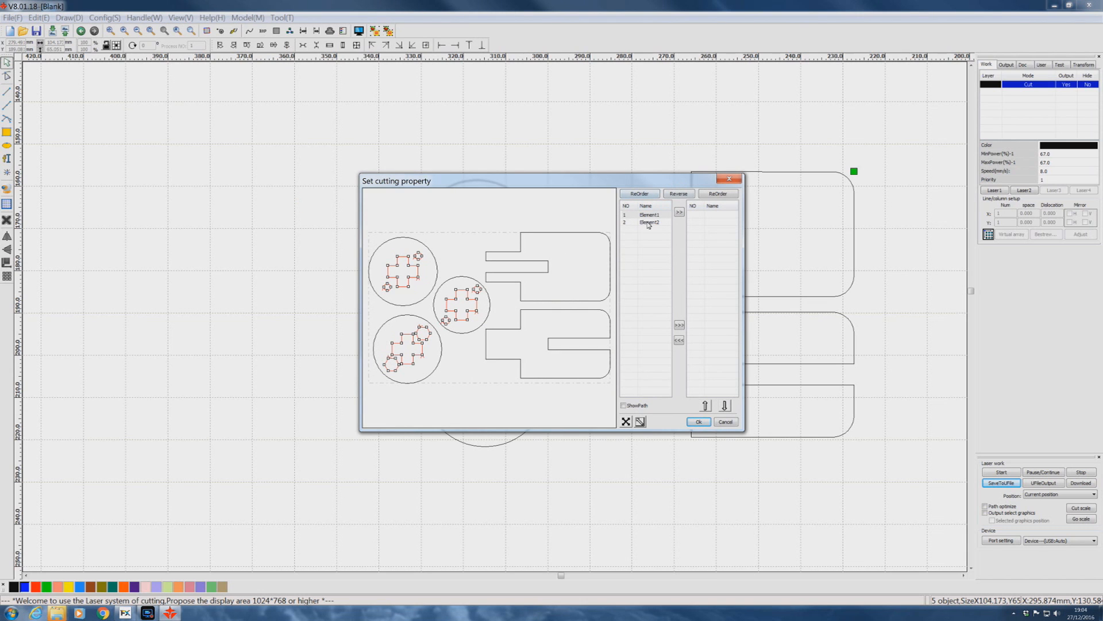
pyautogui.click(697, 421)
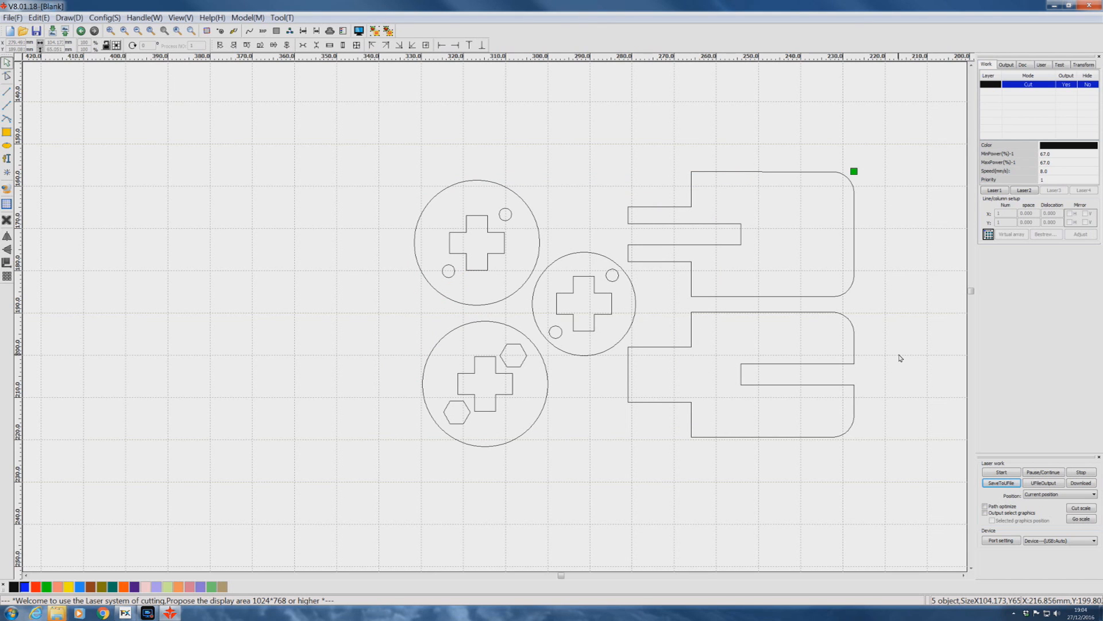
pyautogui.click(1002, 482)
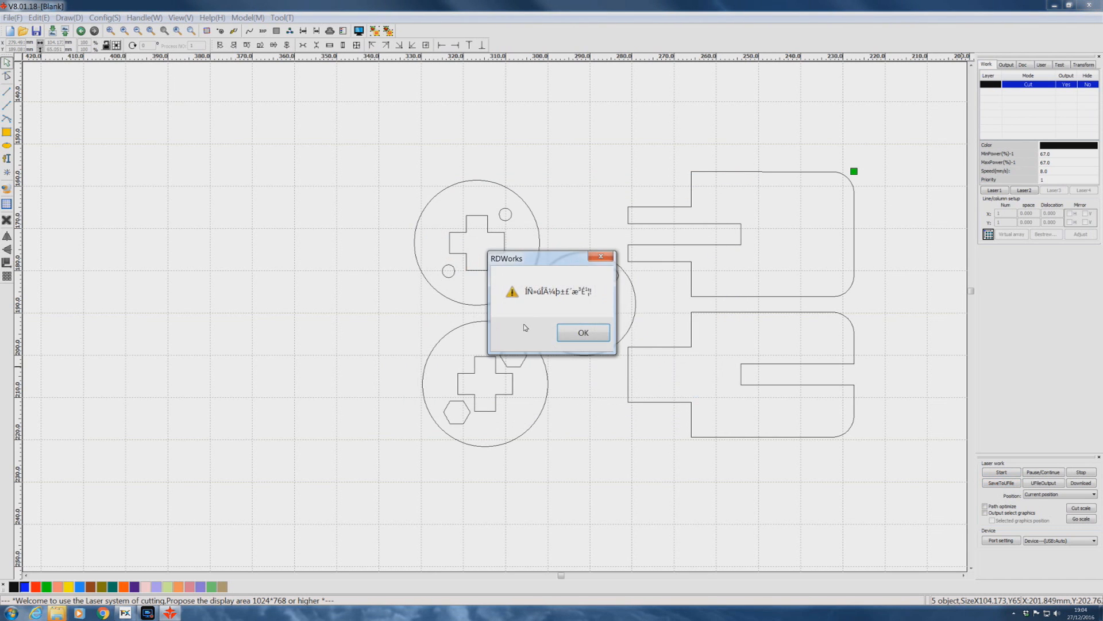
pyautogui.press('Return')
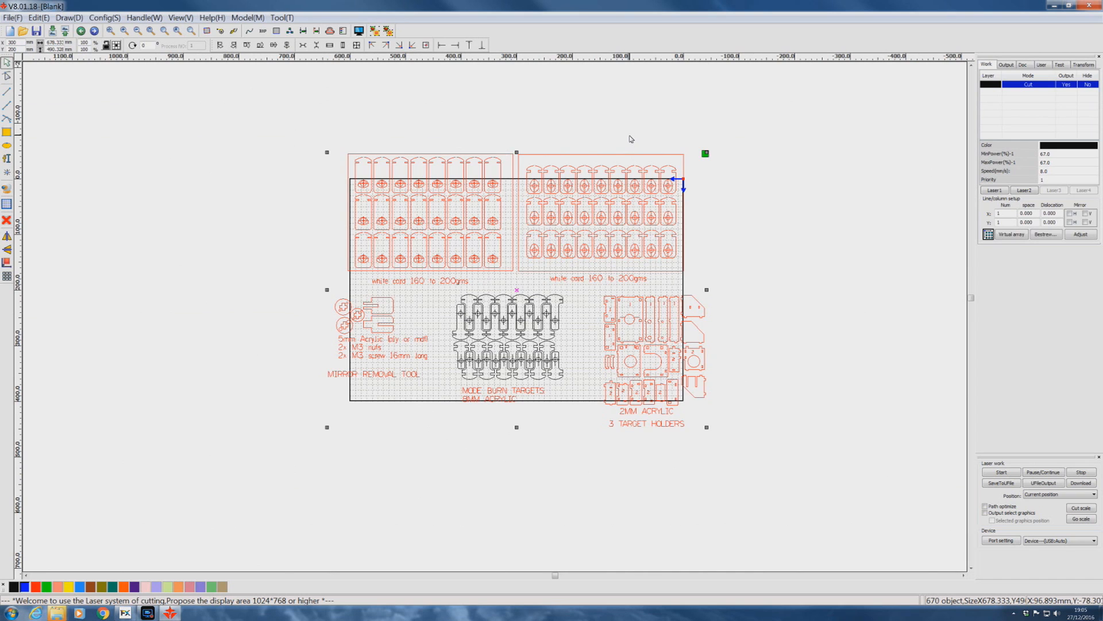
# Delete the card sheets, mirror removal tool, target holders and text labels, leaving only the mode burn targets.
pyautogui.press('Delete')
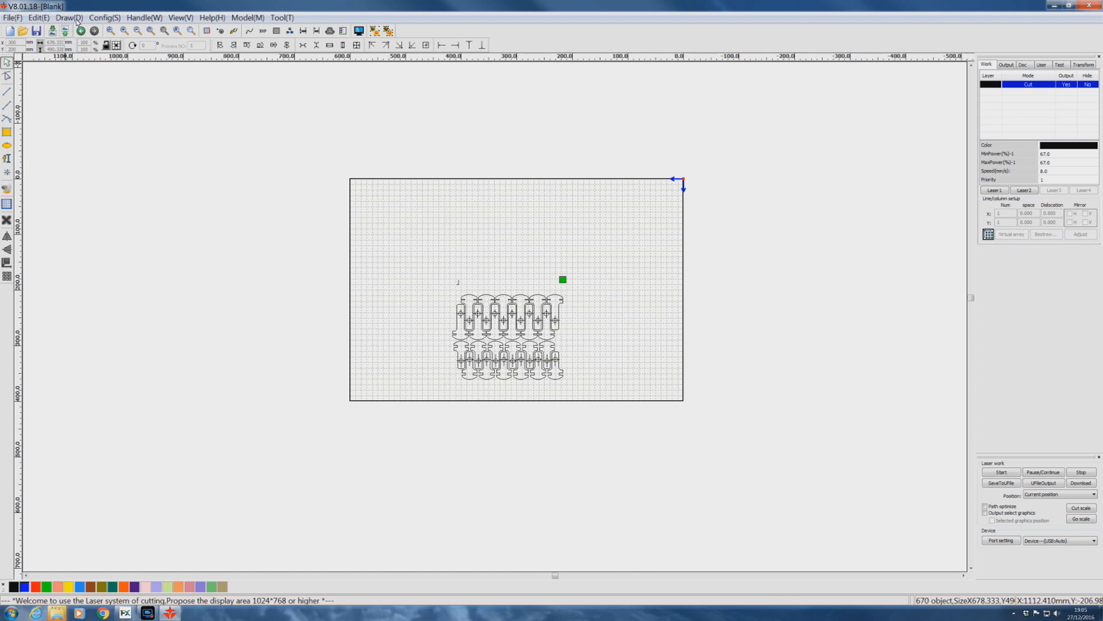
# Turn off the import of DXF text info in the file parameter settings.
pyautogui.click(103, 17)
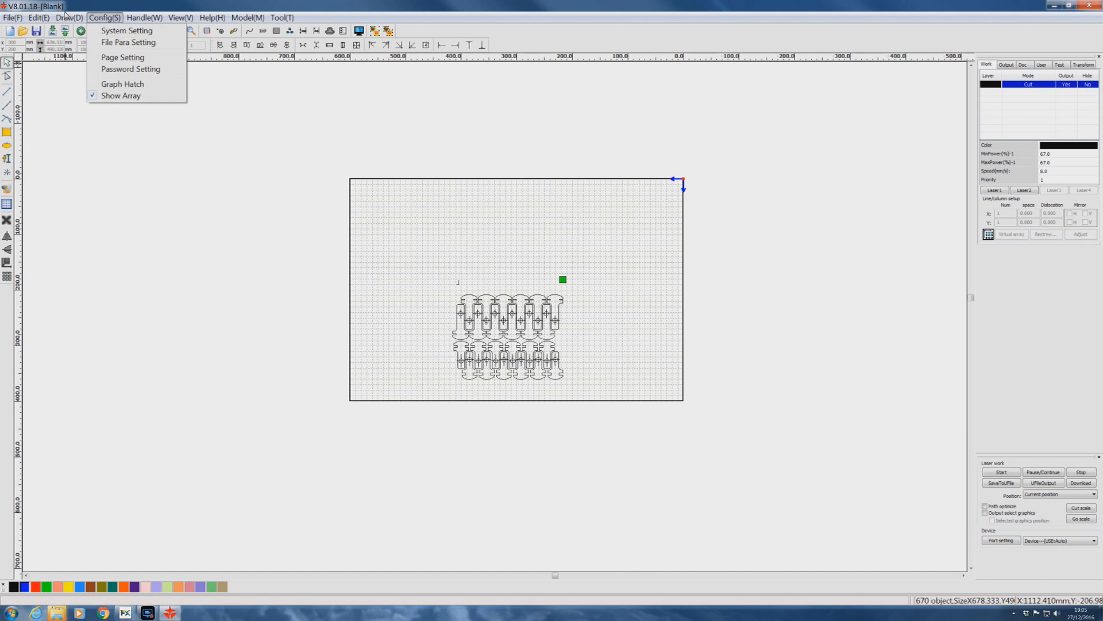
pyautogui.click(128, 42)
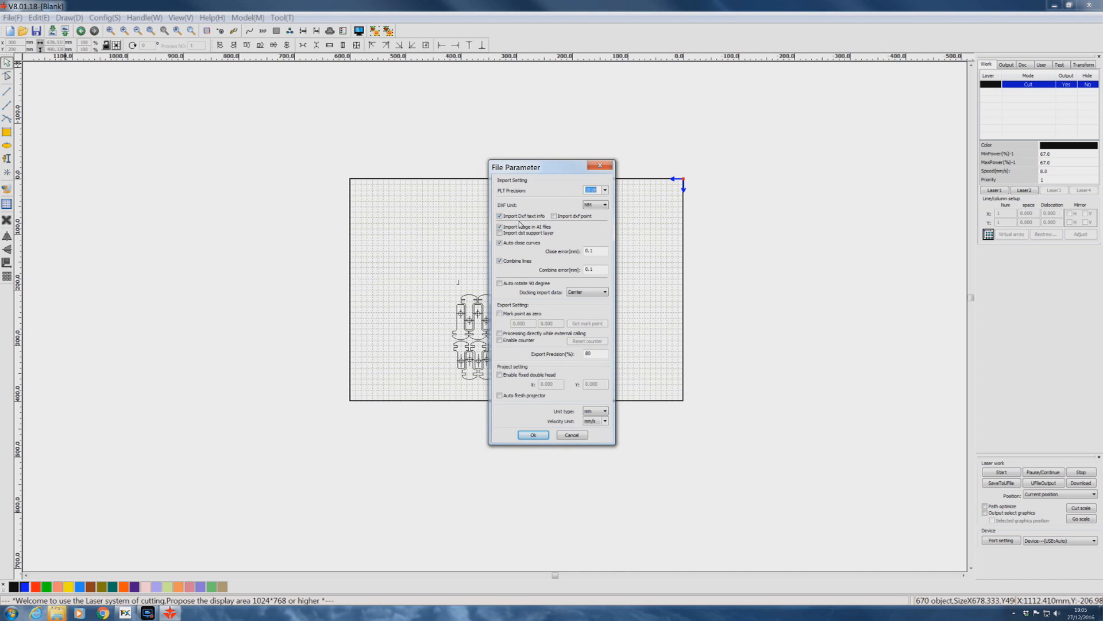
pyautogui.click(499, 217)
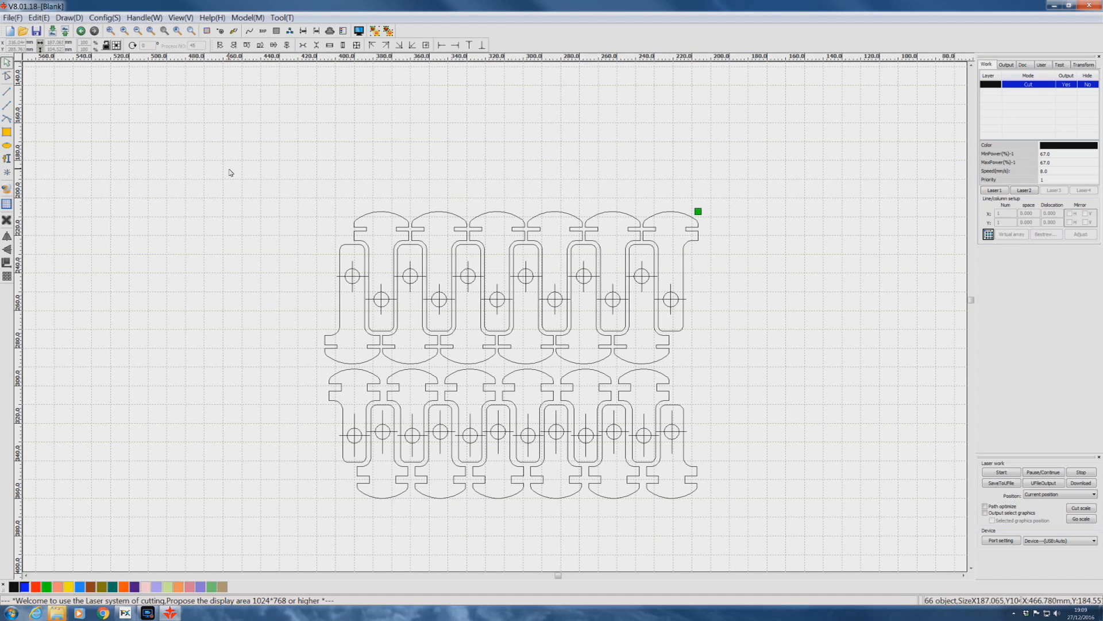
# Group the outer outlines of the mode burn targets, leaving out the crosshairs and circles at their centres.
pyautogui.moveTo(229, 170)
pyautogui.mouseDown()
pyautogui.moveTo(530, 276)
pyautogui.moveTo(966, 569)
pyautogui.moveTo(712, 385)
pyautogui.mouseUp()
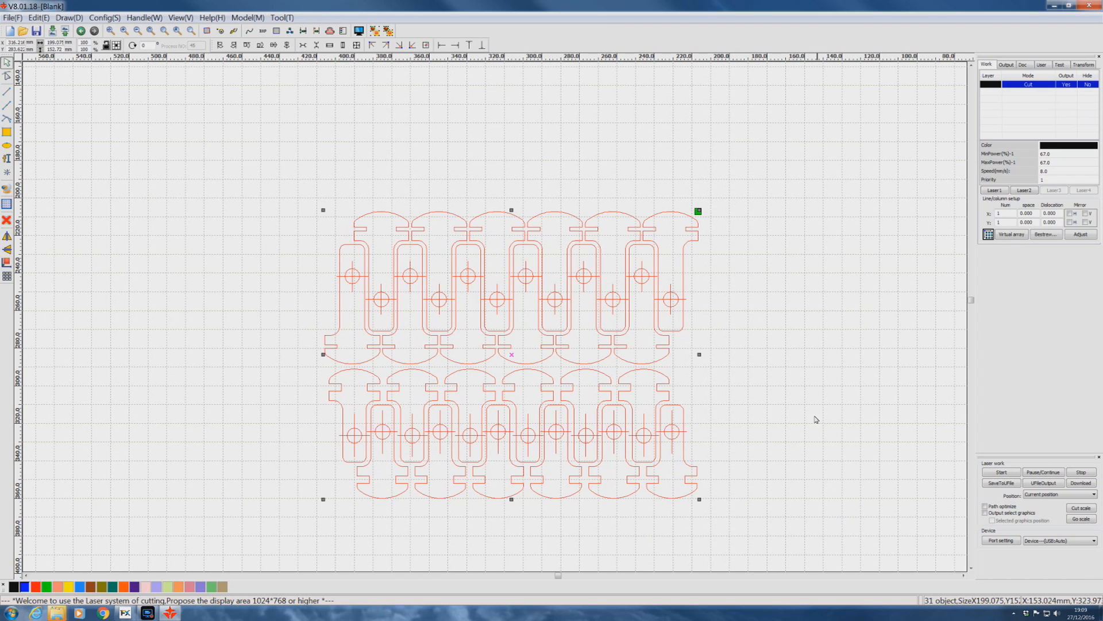
pyautogui.keyDown('ctrl'); pyautogui.click(678, 297); pyautogui.keyUp('ctrl')
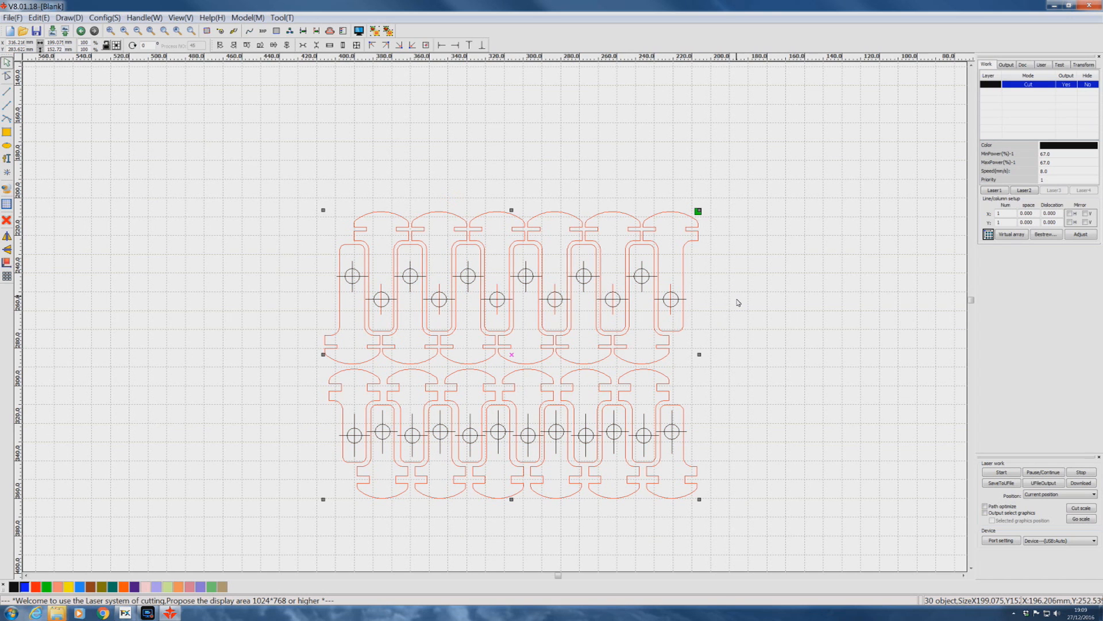
pyautogui.scroll(-1, 723, 260)
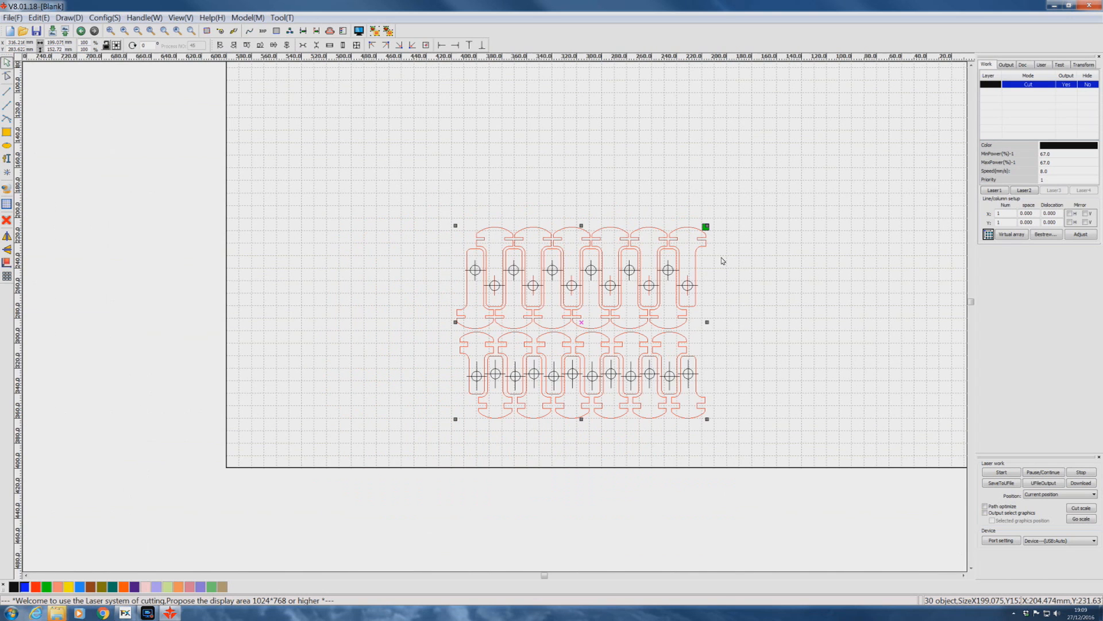
pyautogui.click(376, 34)
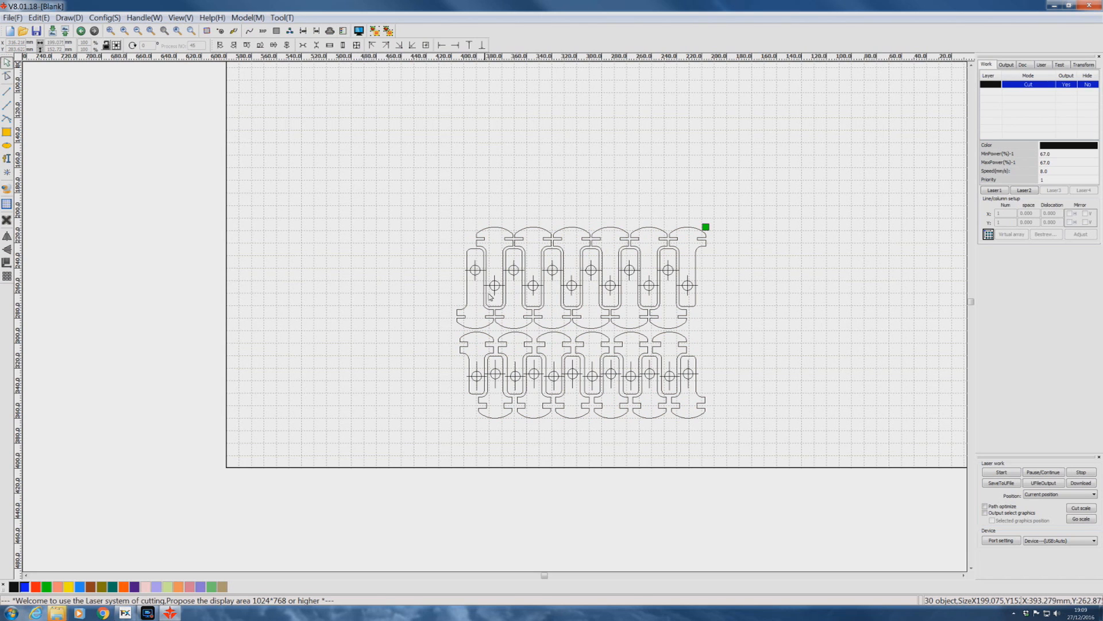
# Assign the crosshair and circle group of the mode burn targets to the blue layer, with Cut as its processing mode.
pyautogui.click(476, 270)
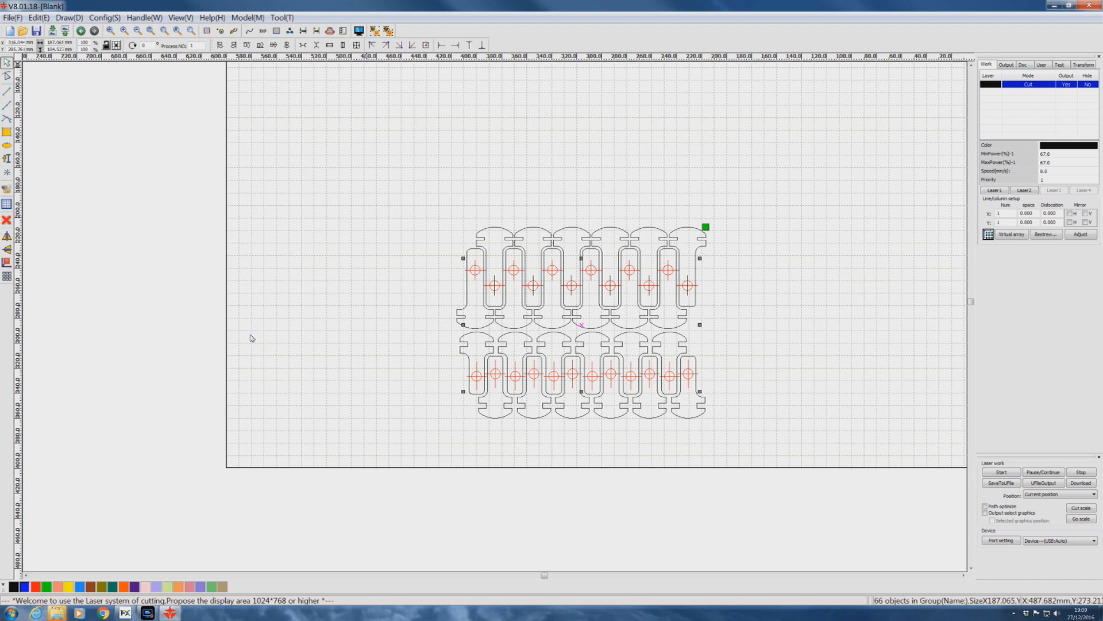
pyautogui.click(24, 586)
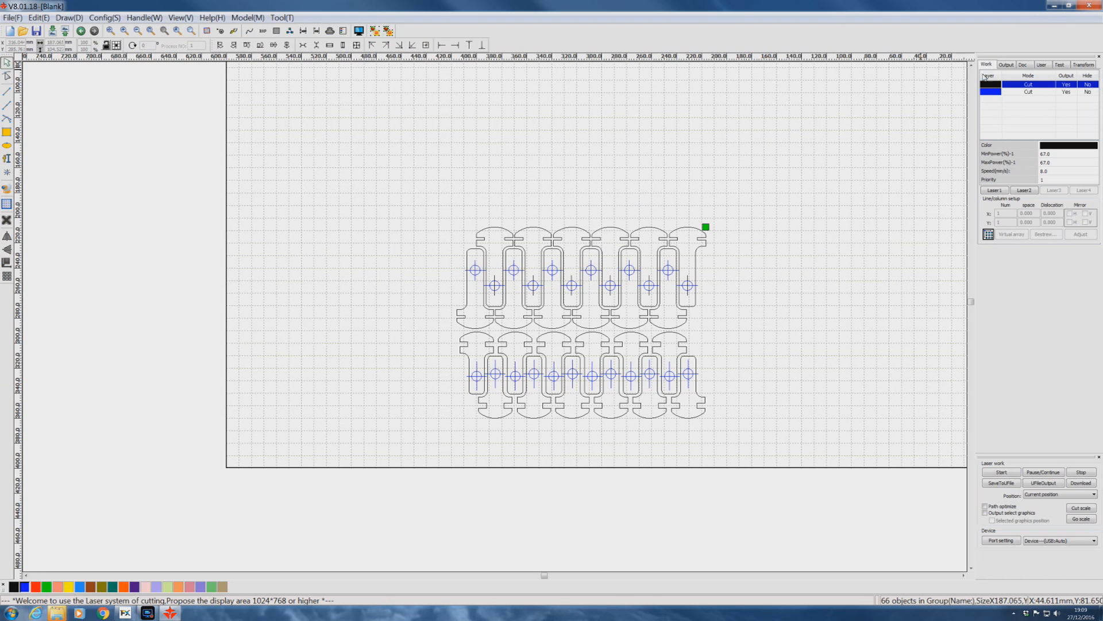
pyautogui.doubleClick(1028, 92)
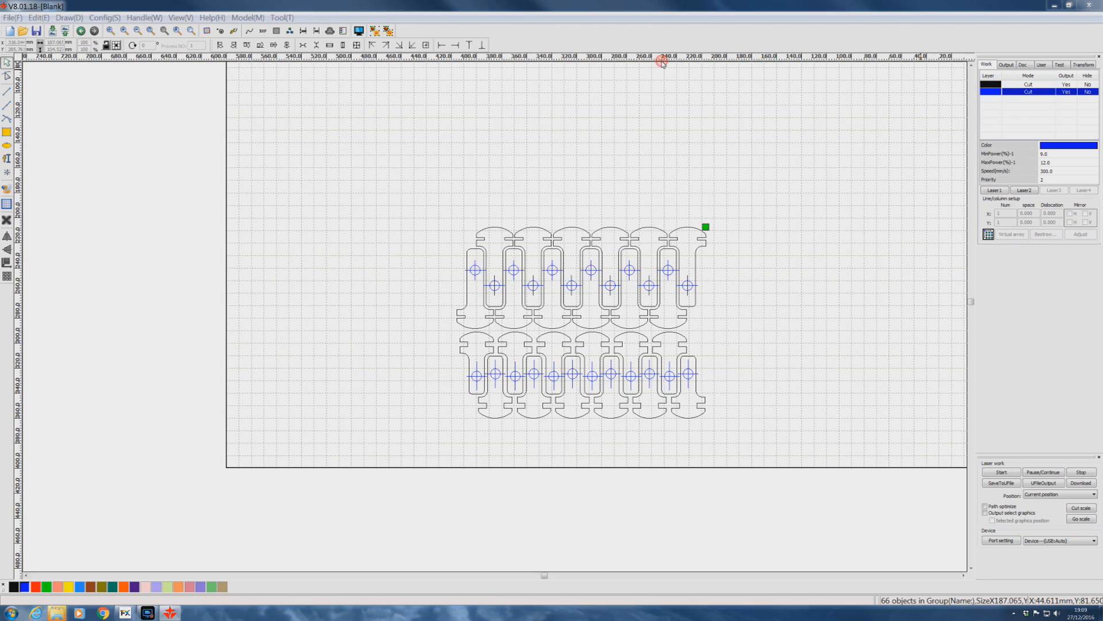
pyautogui.click(581, 250)
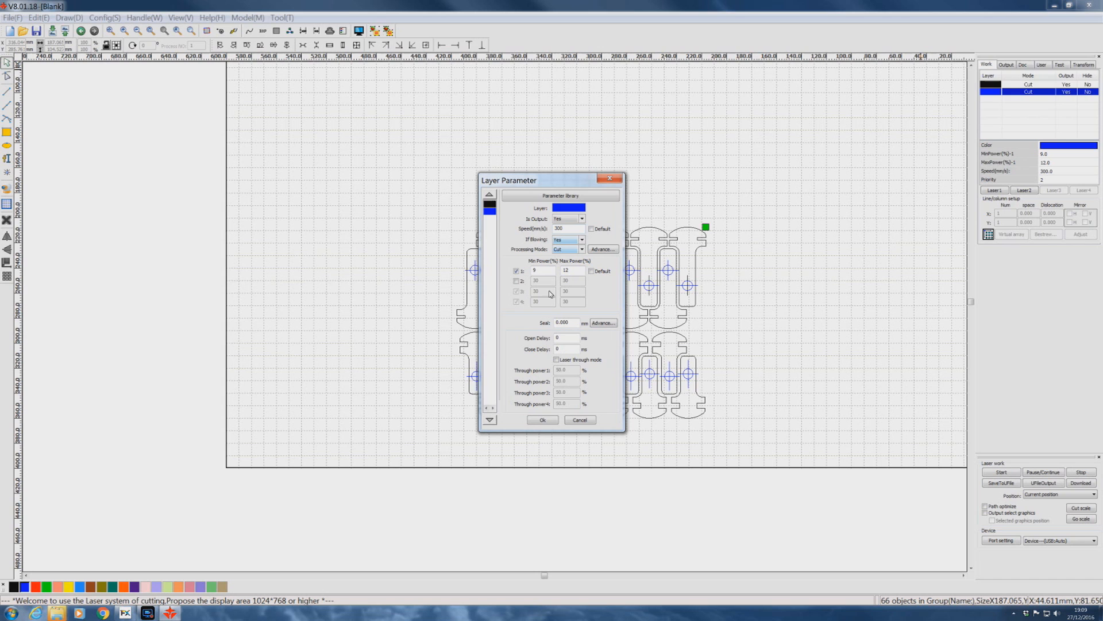
pyautogui.click(542, 419)
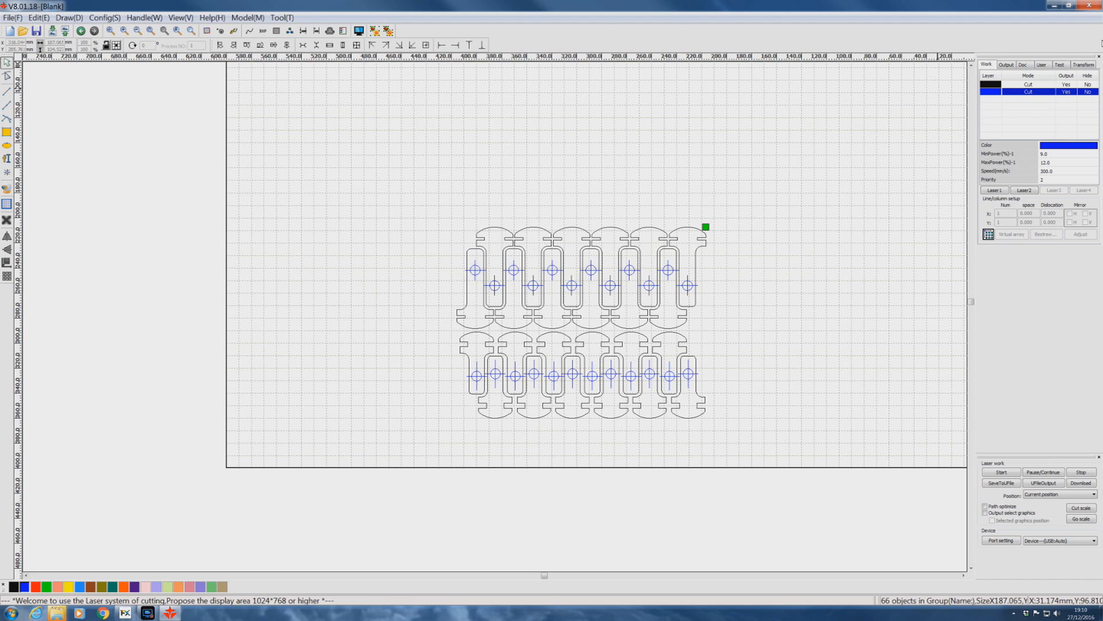
# Set the black outline layer's speed to 3 mm/s.
pyautogui.click(990, 84)
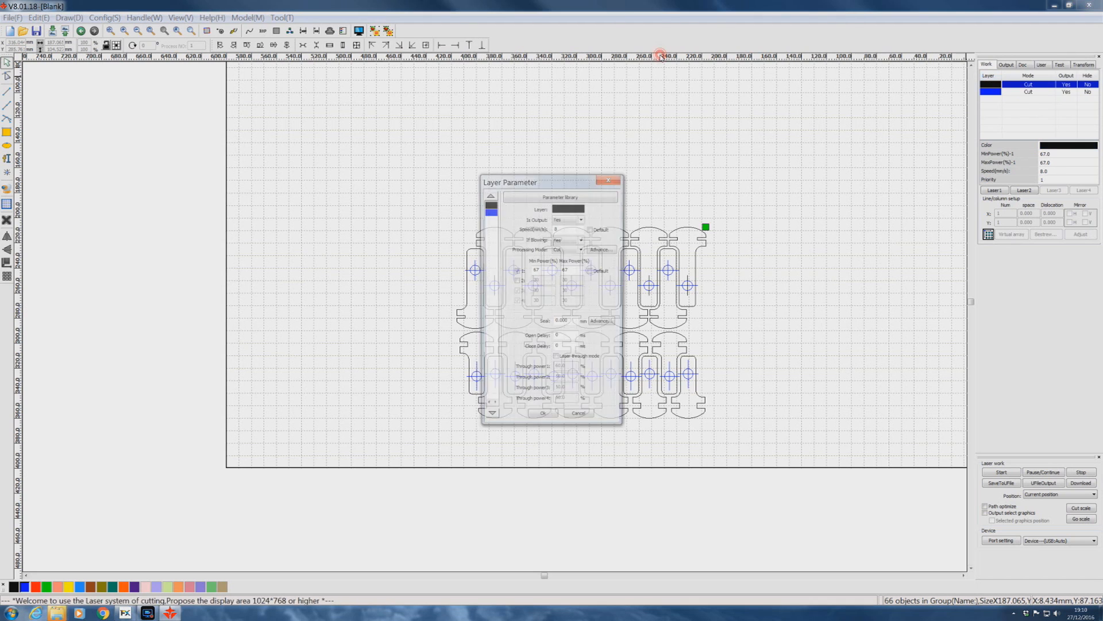
pyautogui.doubleClick(563, 229)
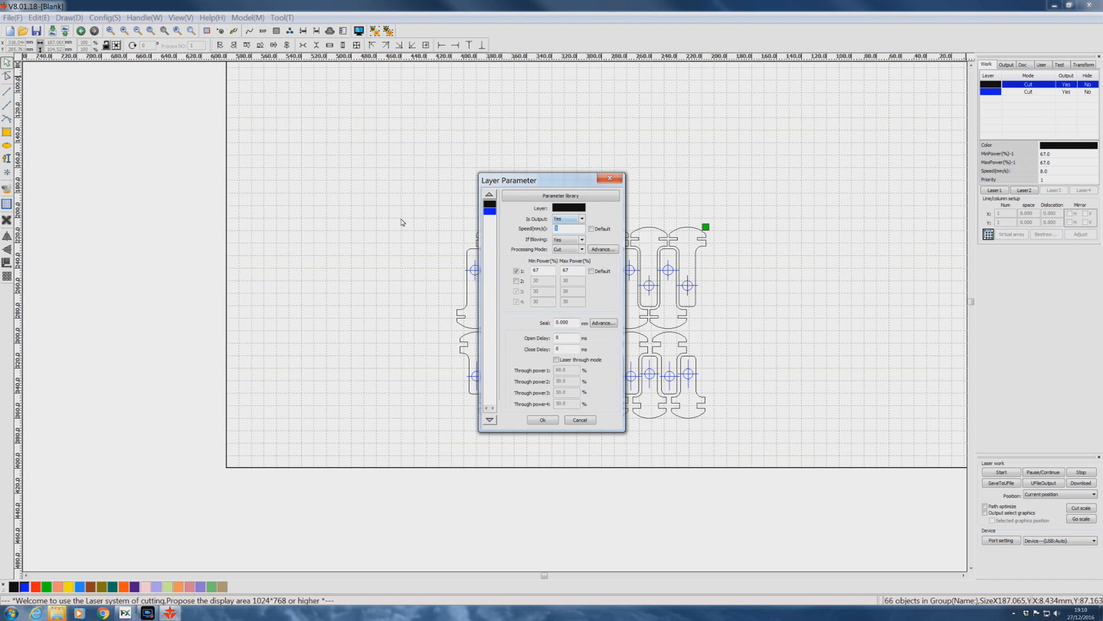
pyautogui.write('3')
pyautogui.press('Return')
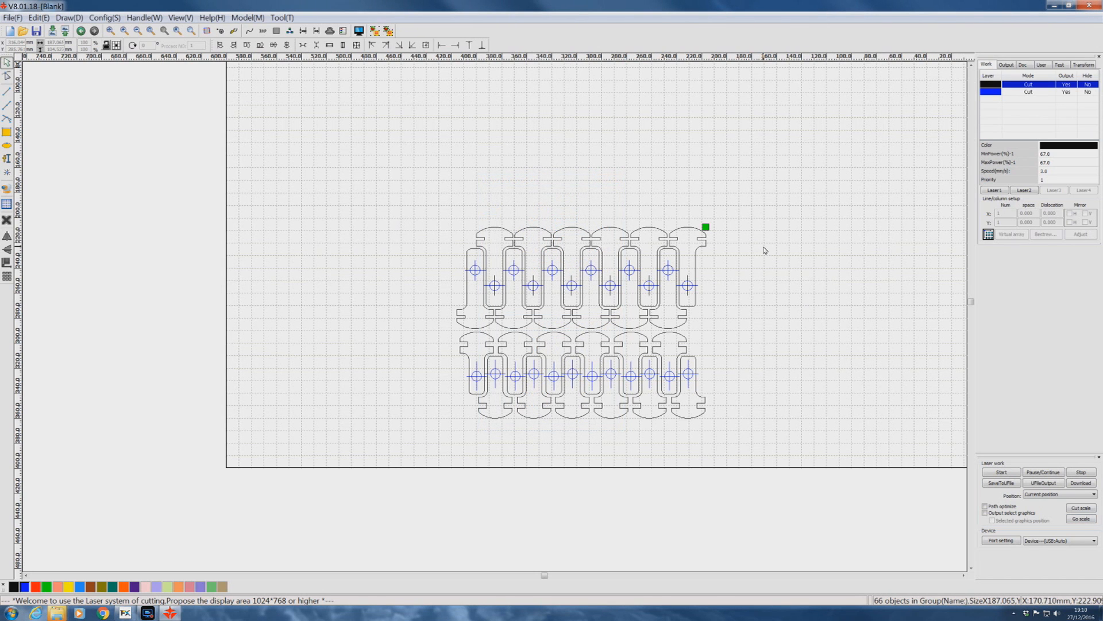
# Check the cutting order of the mode burn targets and accept it with the crosshairs and circles before the outlines.
pyautogui.click(234, 30)
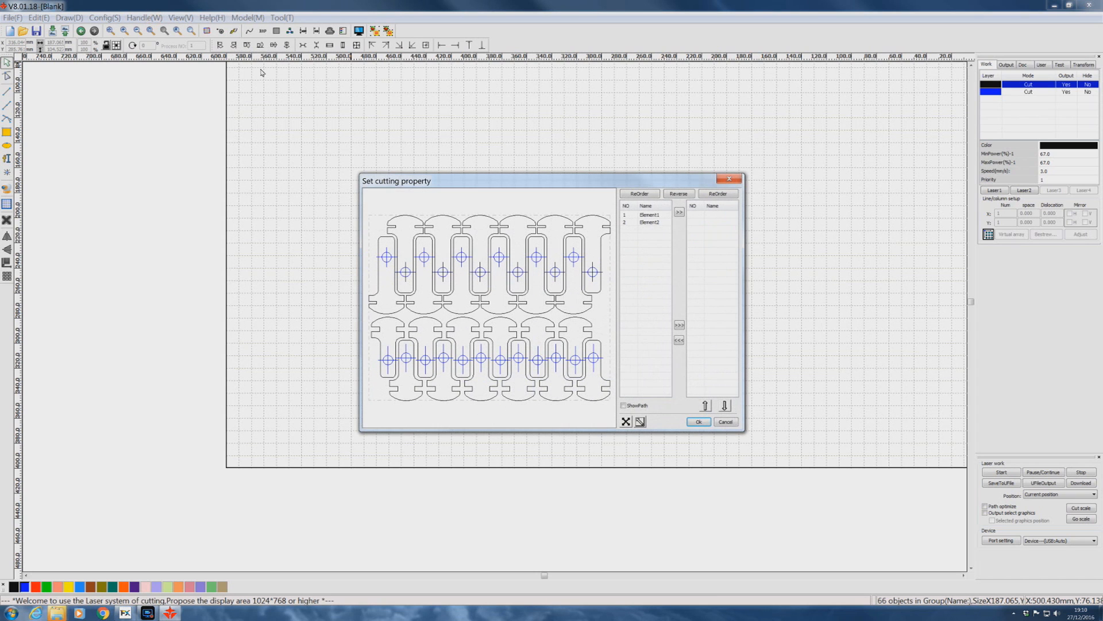
pyautogui.click(499, 257)
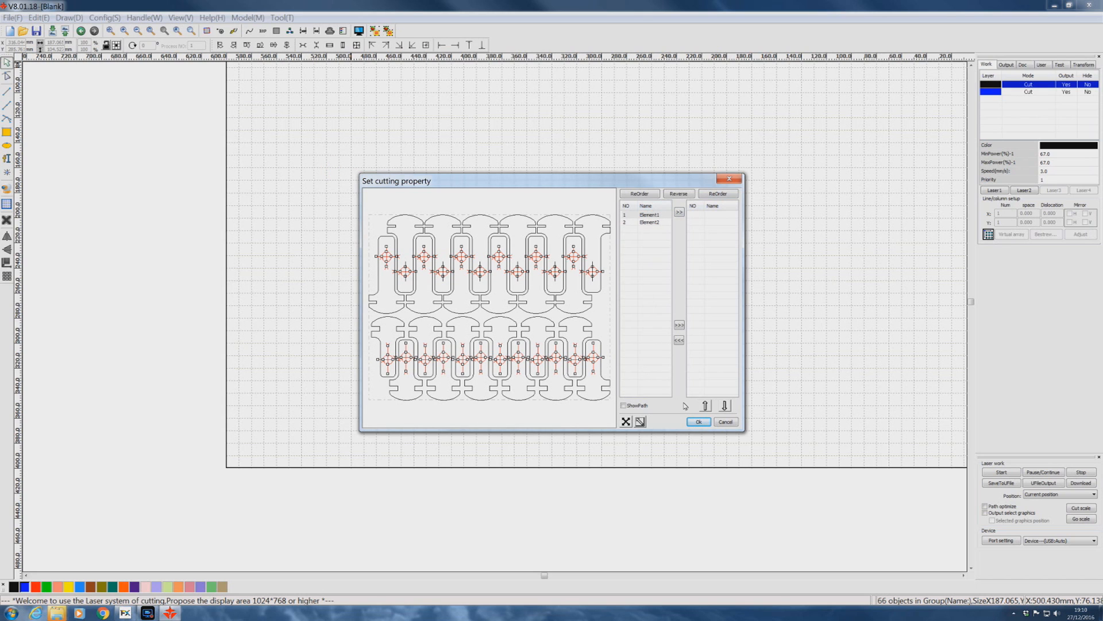
pyautogui.press('Return')
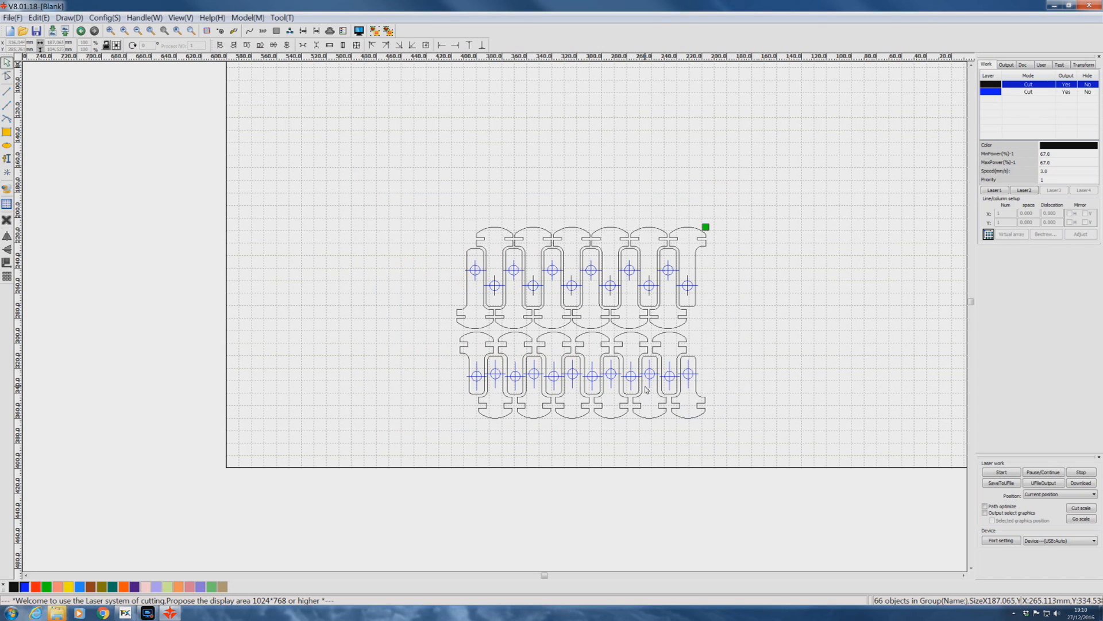